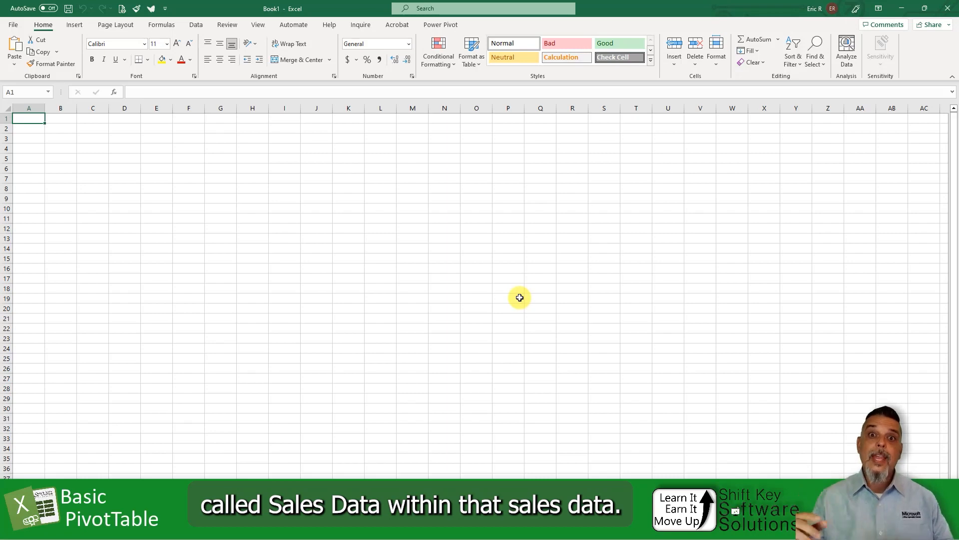
Step: Switch to File Explorer and open the Sales Data folder to examine the text files it contains
{"action": "key", "text": "alt+Tab"}
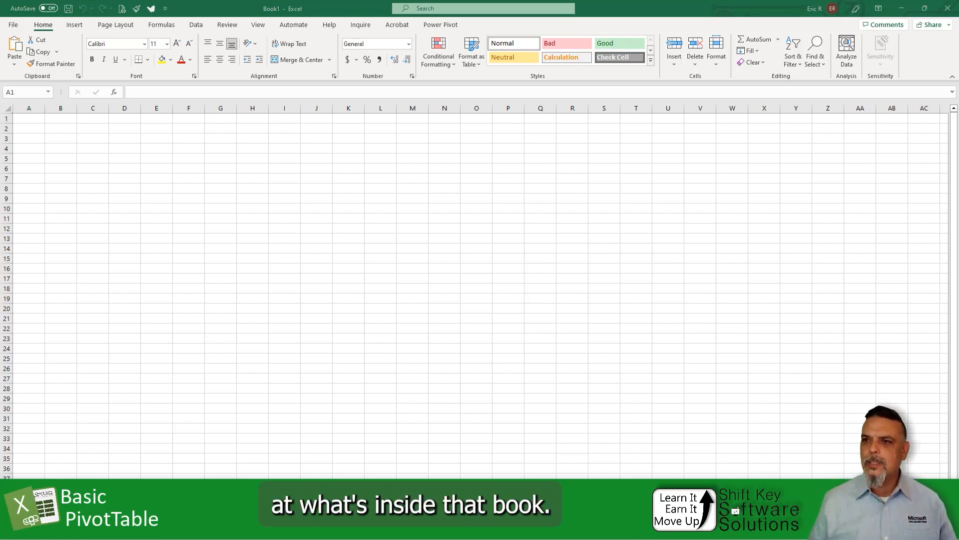
{"action": "left_click_drag", "start_coordinate": [439, 290], "coordinate": [400, 168]}
{"action": "left_click", "coordinate": [445, 280]}
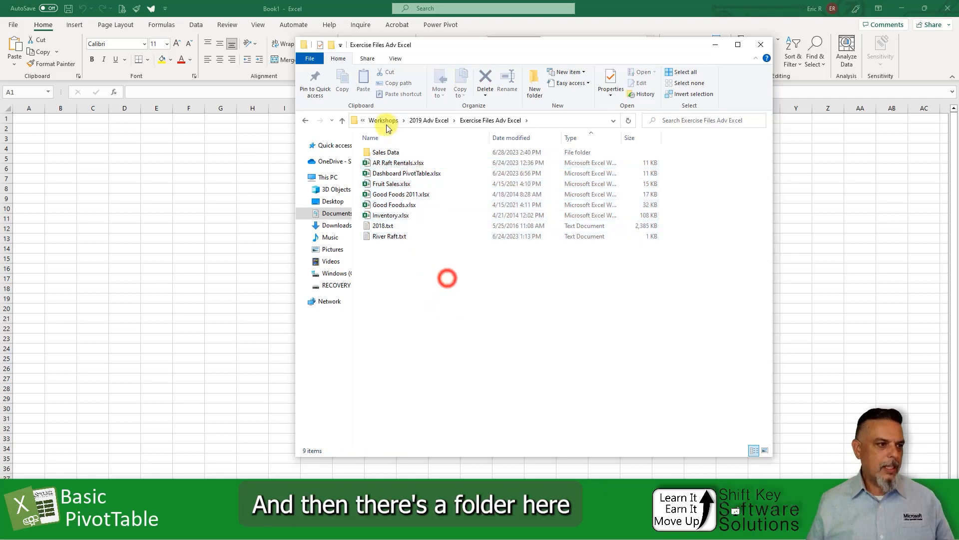
{"action": "double_click", "coordinate": [395, 154]}
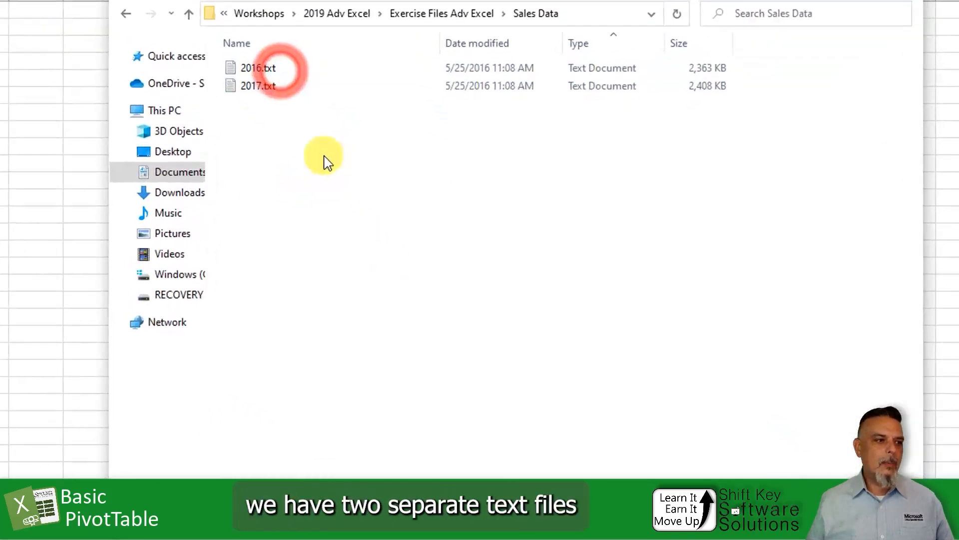
{"action": "left_click_drag", "start_coordinate": [324, 156], "coordinate": [258, 51]}
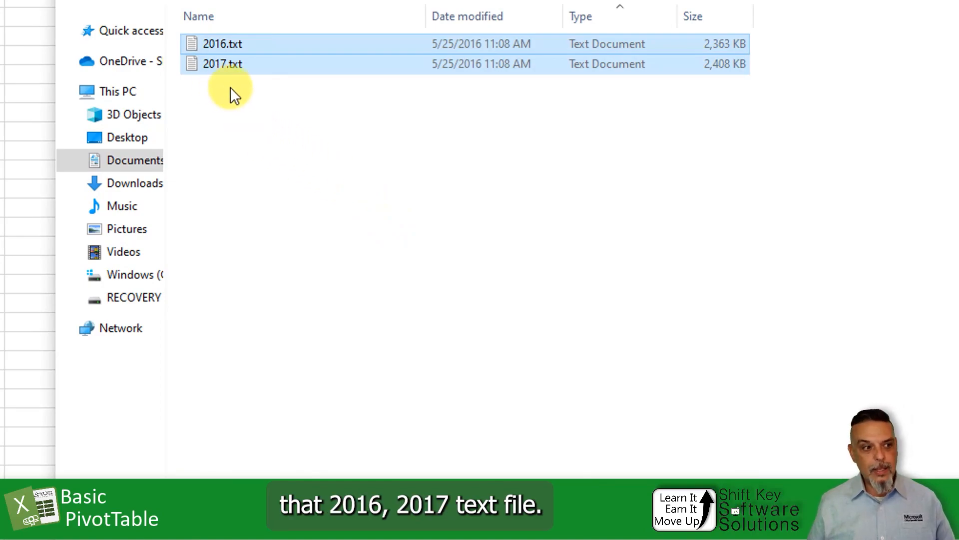
{"action": "left_click", "coordinate": [285, 91]}
Step: Open 2016.txt to examine its header row and records, close it, and return to the blank Excel workbook
{"action": "double_click", "coordinate": [222, 43]}
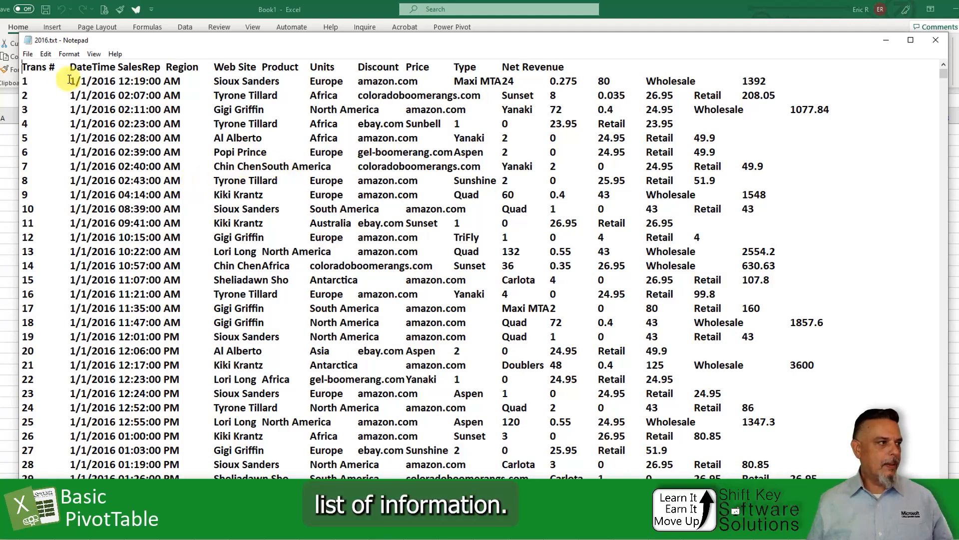
{"action": "left_click_drag", "start_coordinate": [22, 66], "coordinate": [697, 61]}
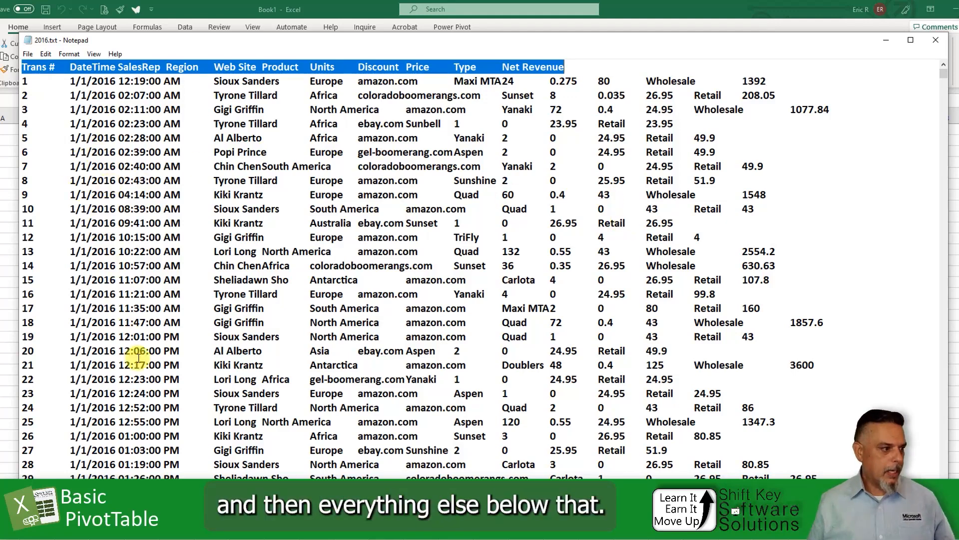
{"action": "left_click", "coordinate": [116, 194]}
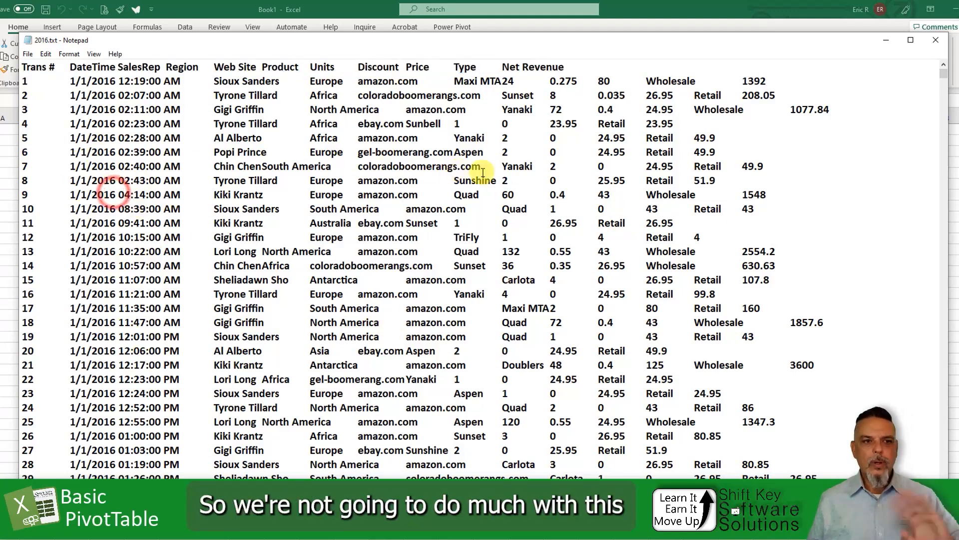
{"action": "left_click", "coordinate": [936, 40]}
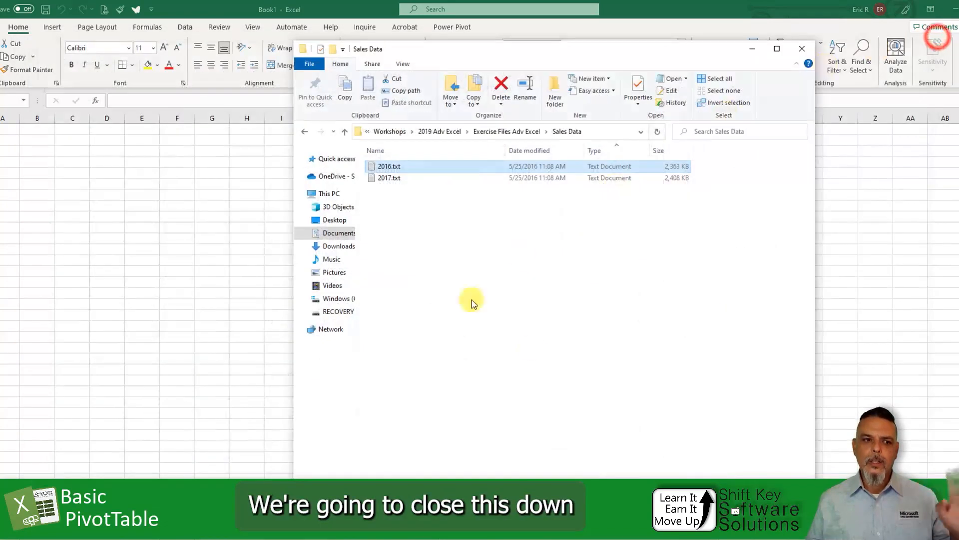
{"action": "left_click_drag", "start_coordinate": [647, 48], "coordinate": [932, 69]}
{"action": "left_click", "coordinate": [645, 50]}
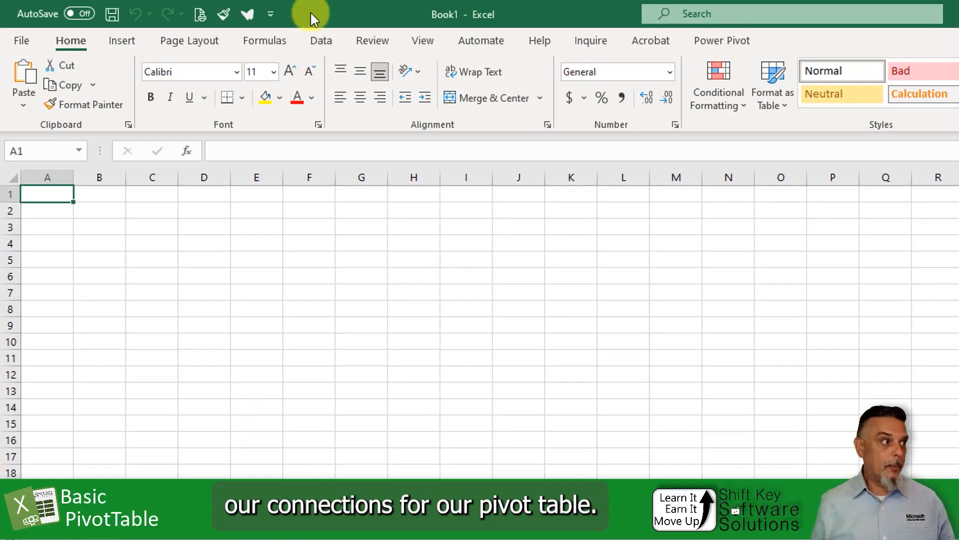
Step: Start a From Folder data import and choose the Sales Data folder inside Exercise Files Adv Excel as the source
{"action": "left_click", "coordinate": [323, 42]}
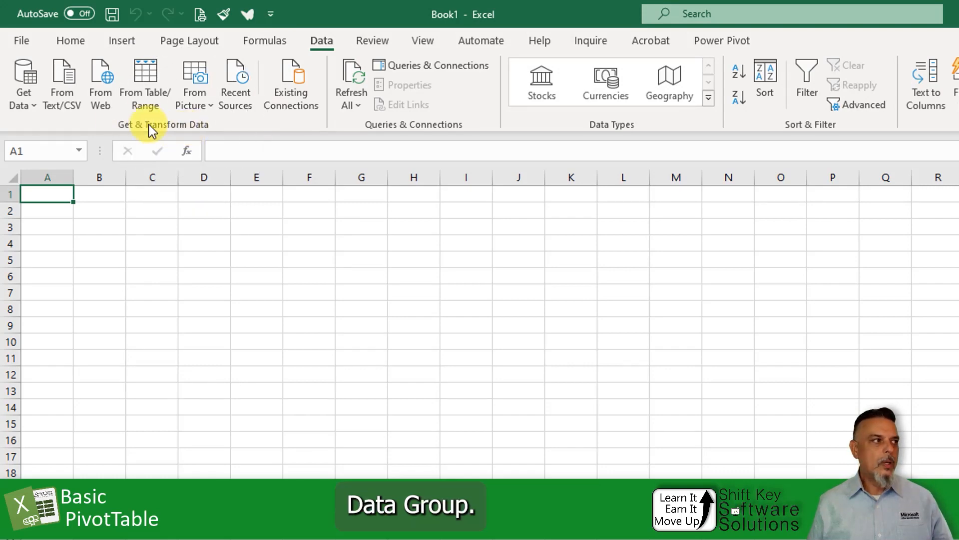
{"action": "left_click", "coordinate": [23, 98]}
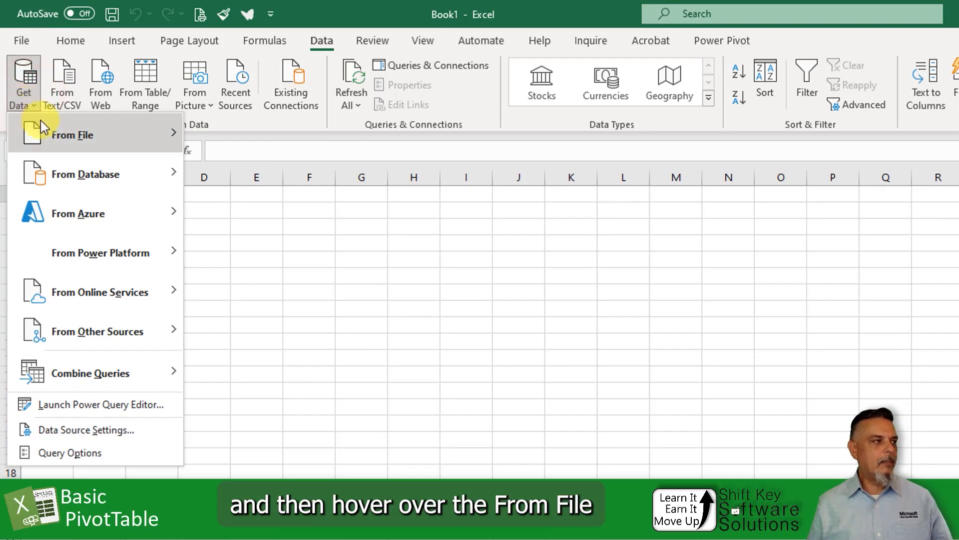
{"action": "mouse_move", "coordinate": [113, 134]}
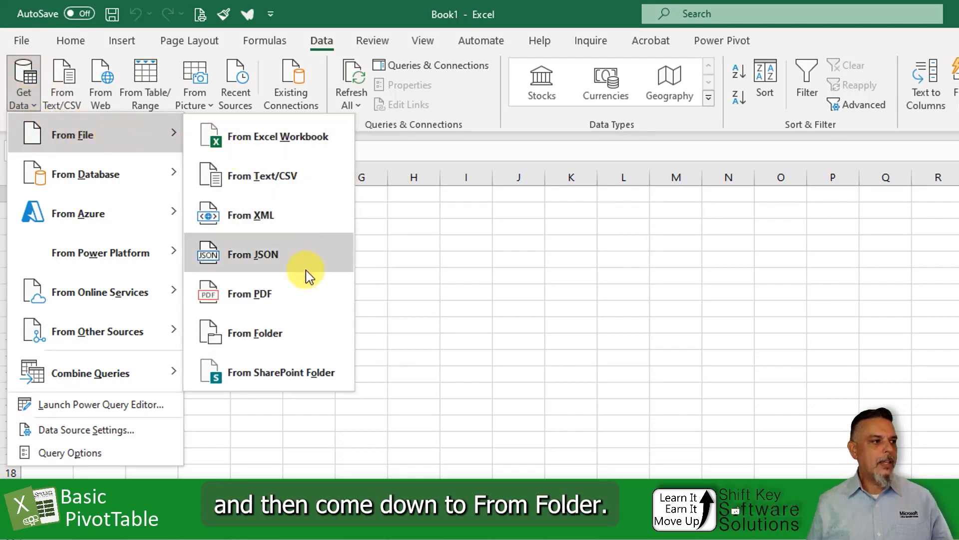
{"action": "left_click", "coordinate": [317, 327]}
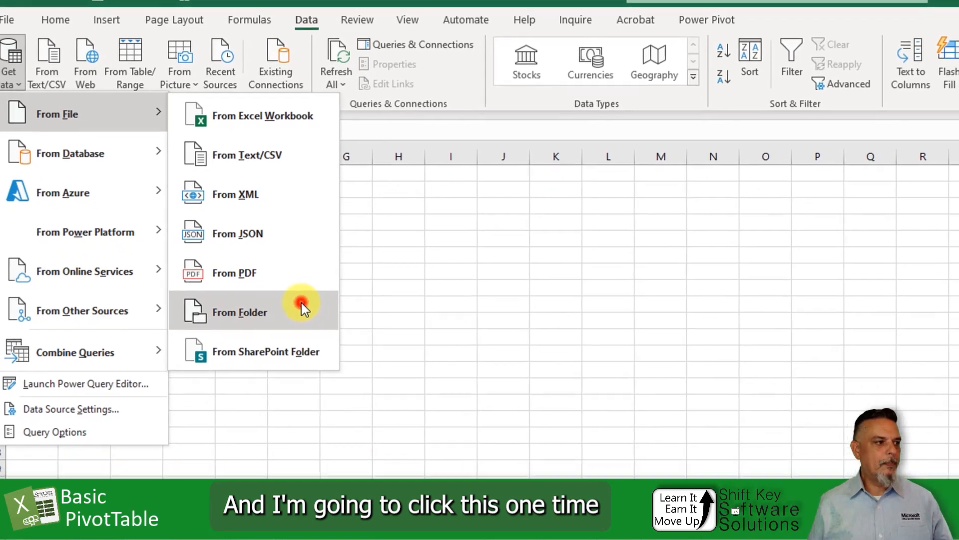
{"action": "left_click", "coordinate": [317, 329]}
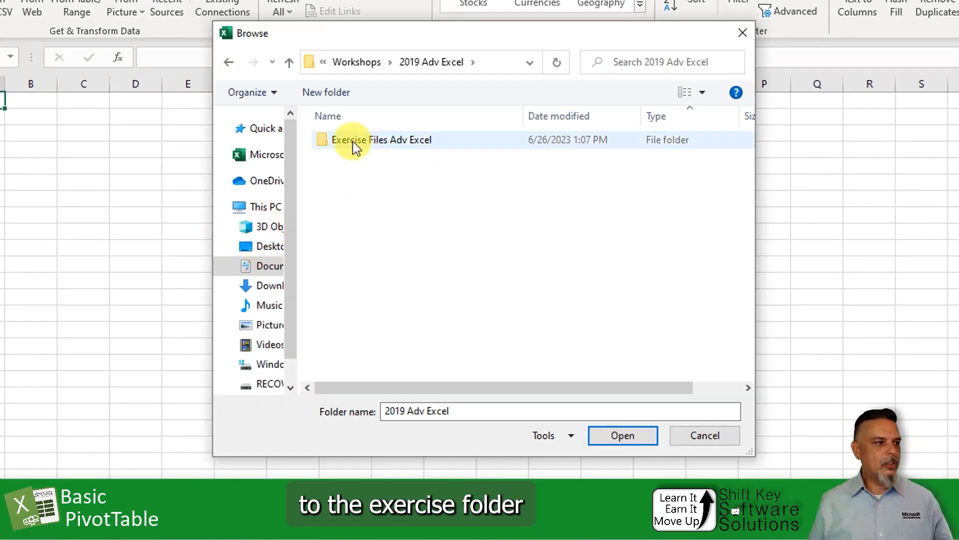
{"action": "left_click", "coordinate": [385, 141]}
{"action": "double_click", "coordinate": [386, 141]}
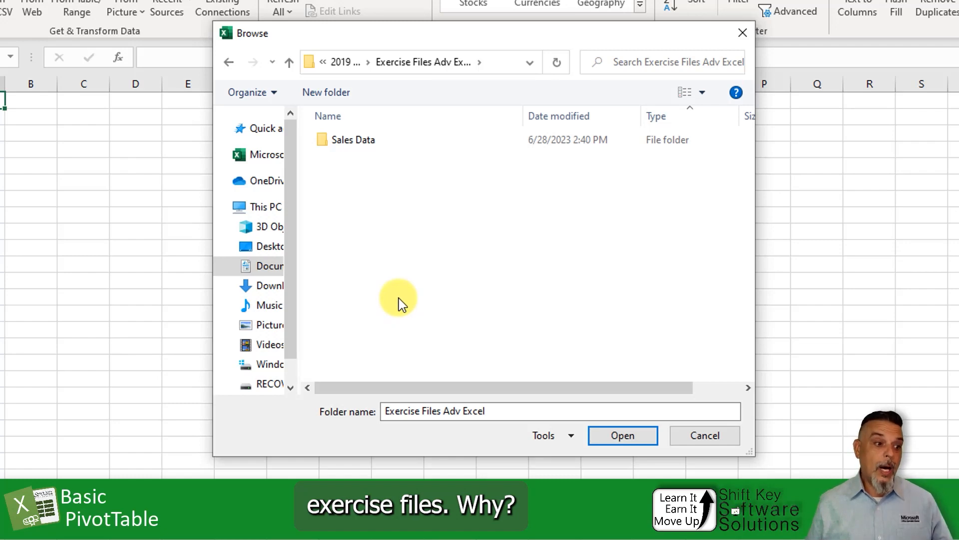
{"action": "left_click", "coordinate": [358, 140]}
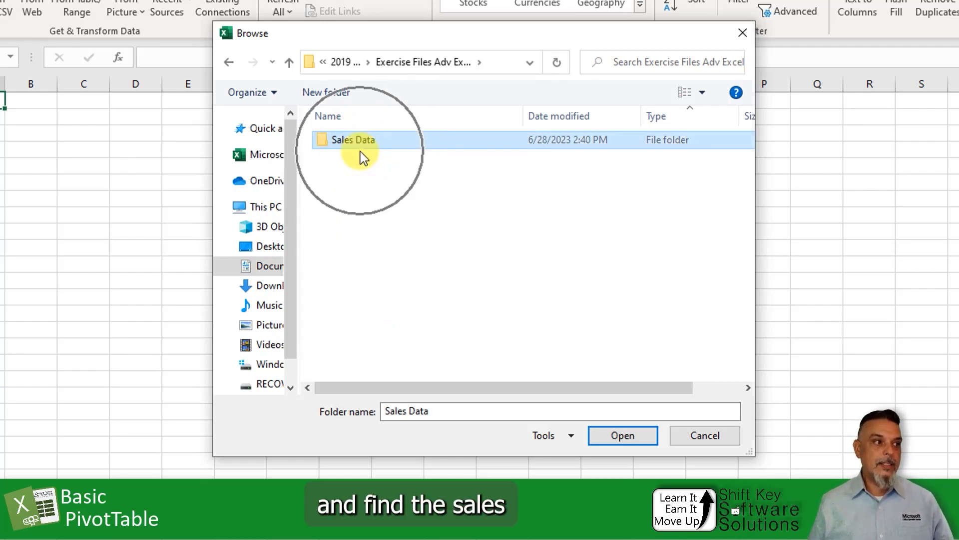
{"action": "left_click", "coordinate": [629, 439]}
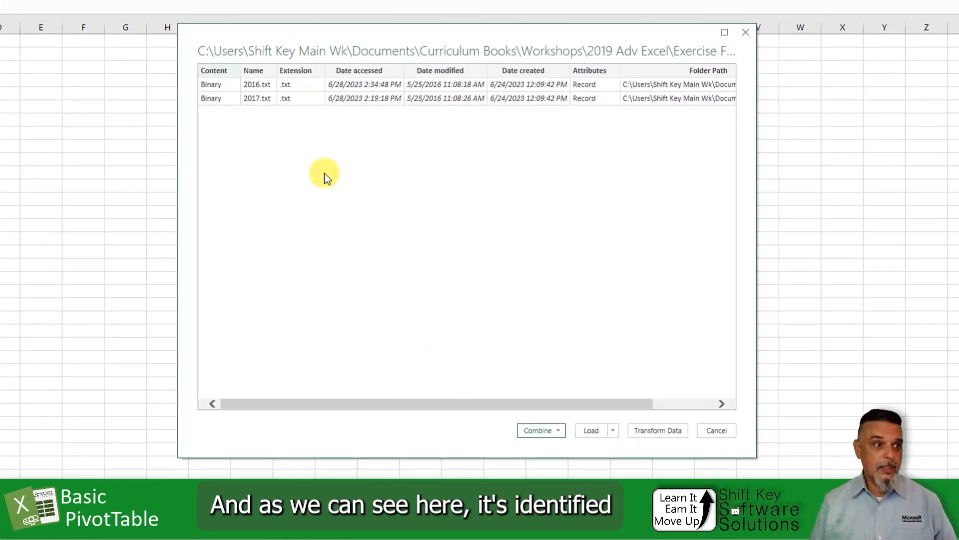
Step: Load the Sales Data file list into the worksheet as a table and select the table's 2016.txt cell
{"action": "left_click", "coordinate": [271, 96]}
{"action": "left_click", "coordinate": [297, 99]}
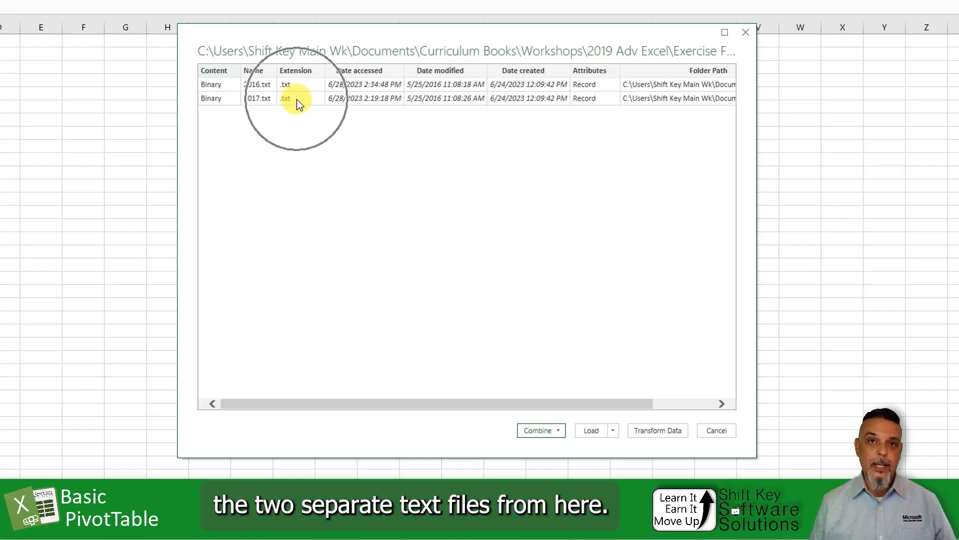
{"action": "left_click", "coordinate": [591, 430]}
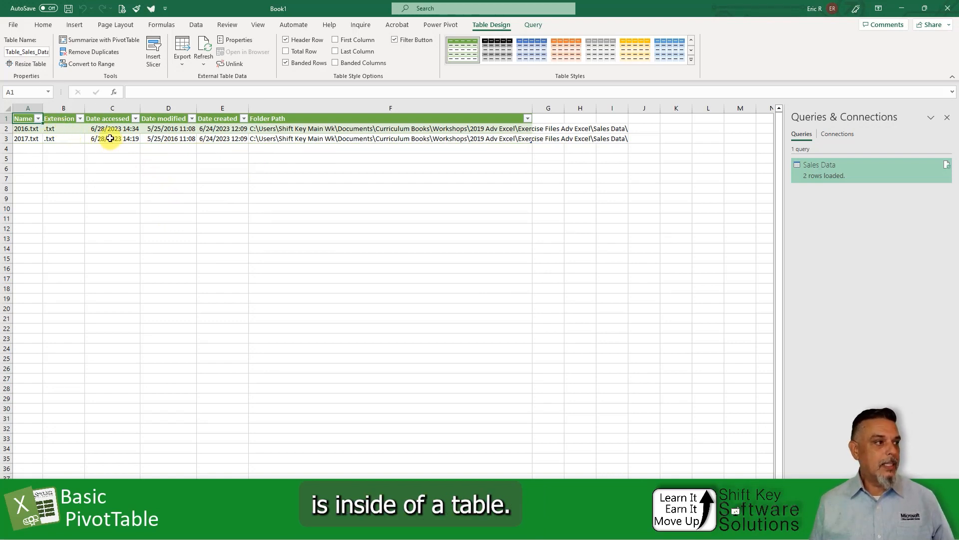
{"action": "left_click", "coordinate": [380, 261]}
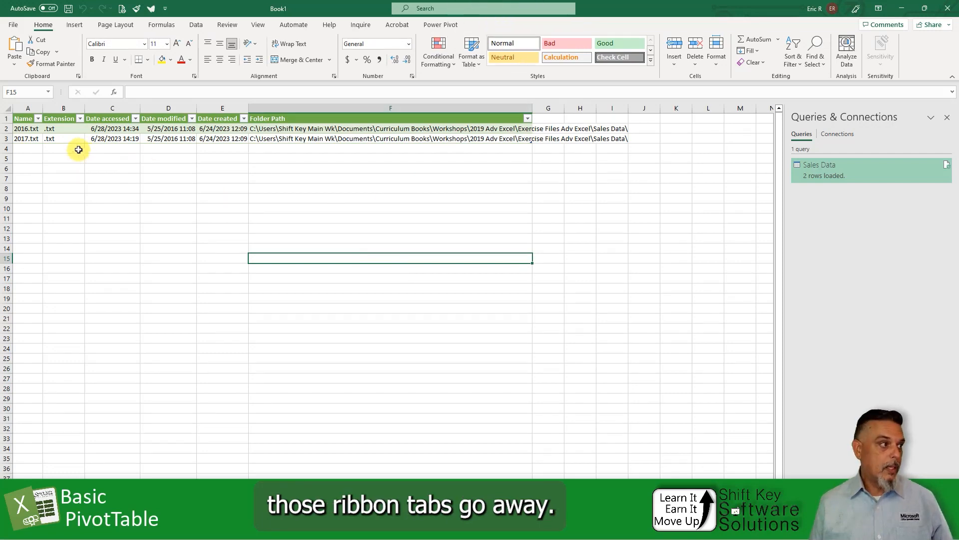
{"action": "left_click", "coordinate": [25, 130]}
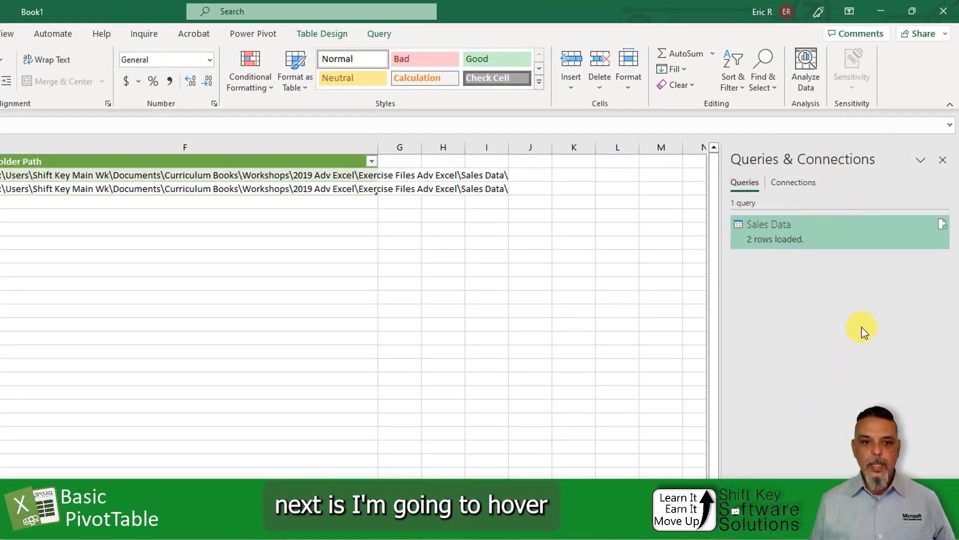
Step: Edit the Sales Data query in the Power Query Editor and remove every column except Content
{"action": "mouse_move", "coordinate": [782, 227]}
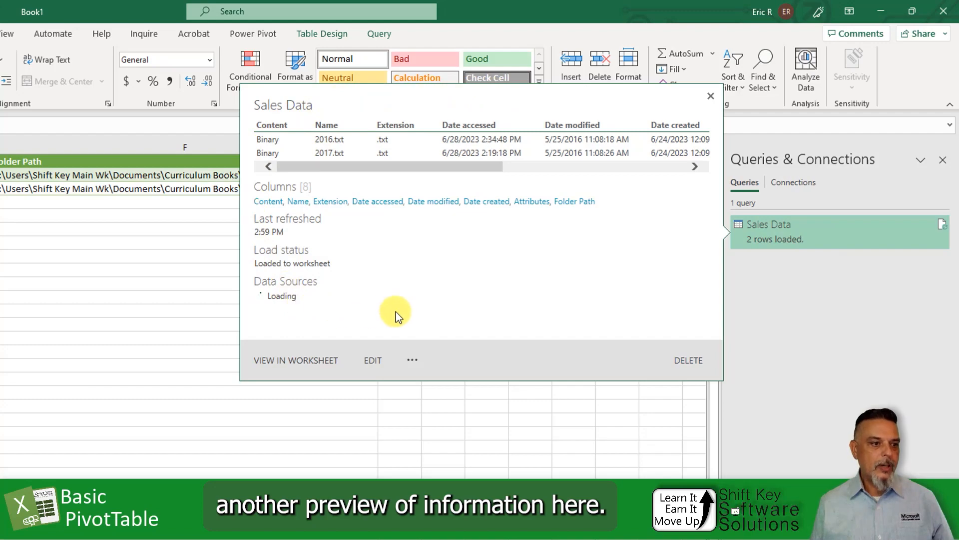
{"action": "left_click", "coordinate": [375, 363]}
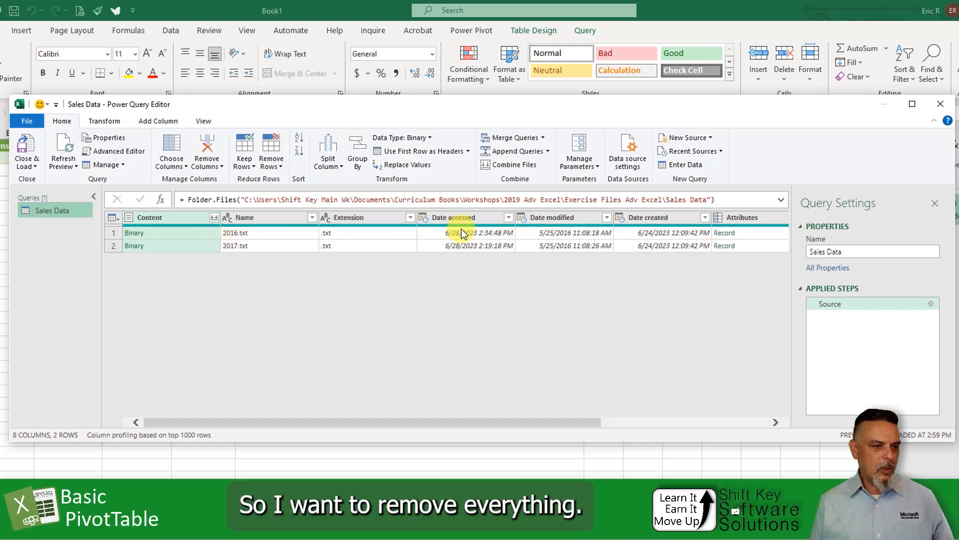
{"action": "left_click", "coordinate": [175, 219]}
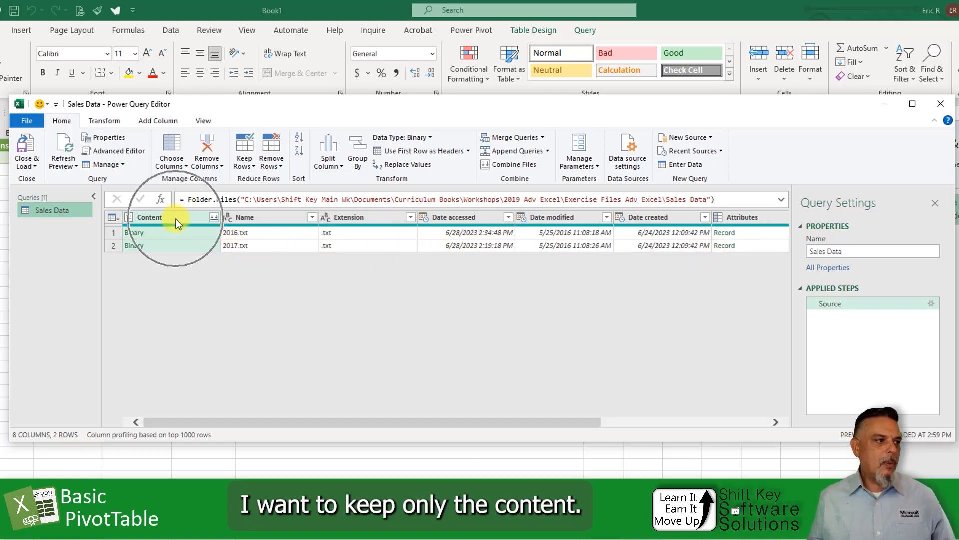
{"action": "right_click", "coordinate": [175, 219]}
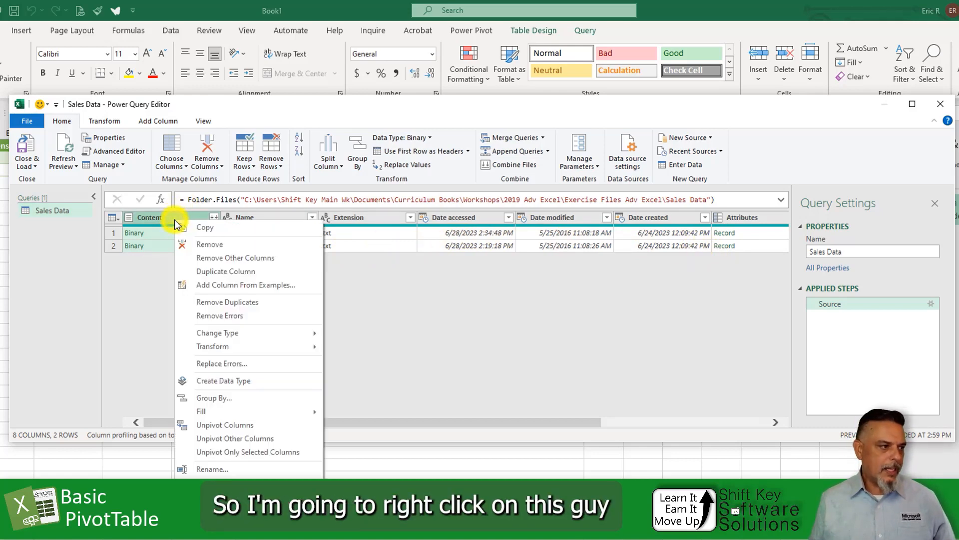
{"action": "left_click", "coordinate": [262, 257]}
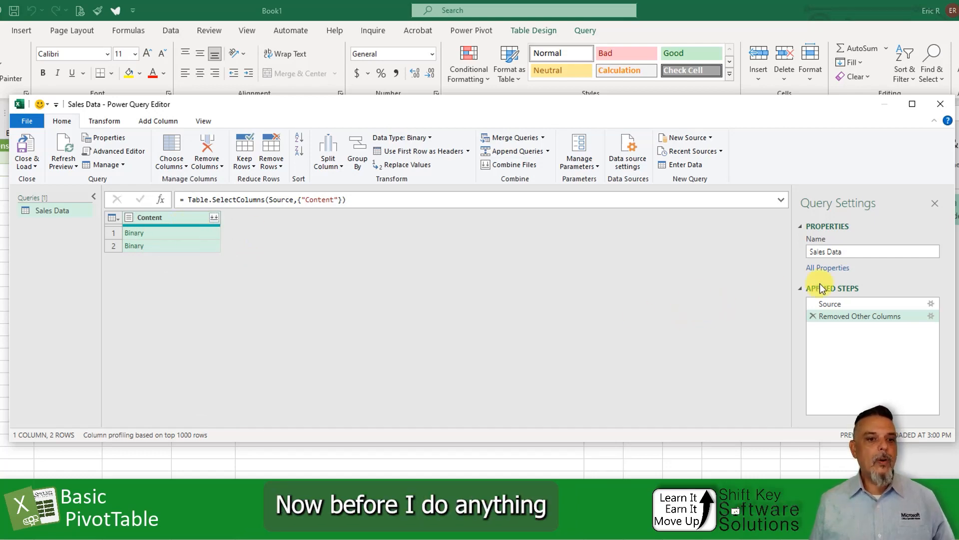
Step: Rename the query as TransactionTable
{"action": "left_click", "coordinate": [865, 252]}
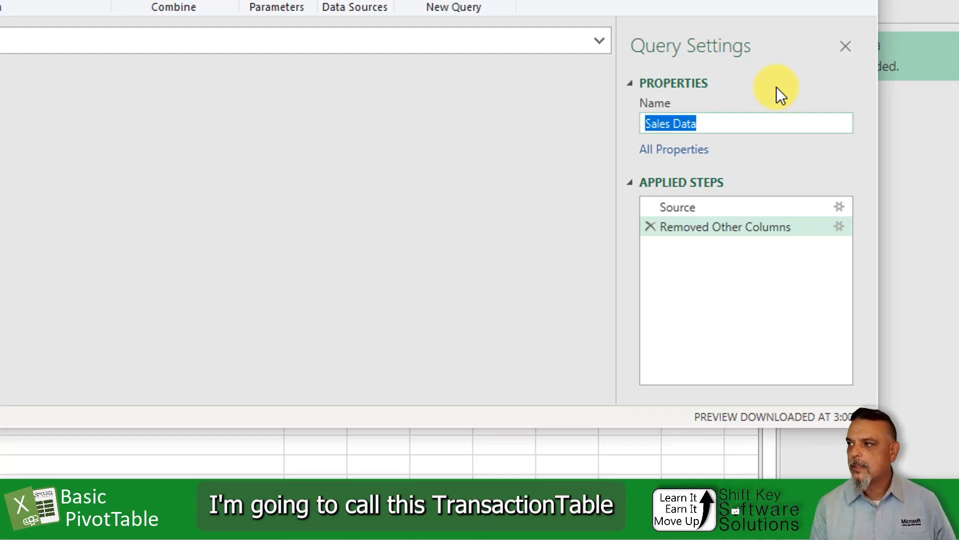
{"action": "type", "text": "TransactionTable"}
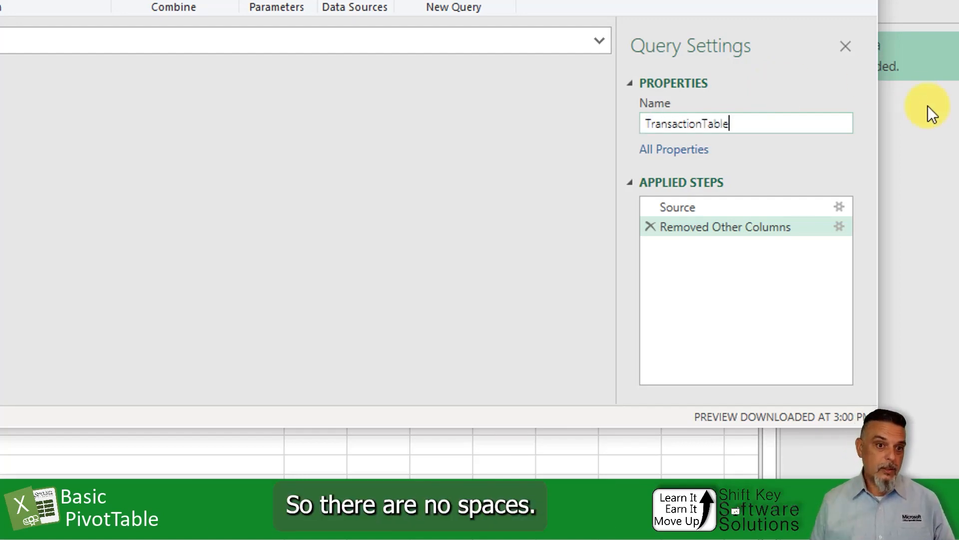
{"action": "left_click_drag", "start_coordinate": [707, 125], "coordinate": [642, 129]}
{"action": "left_click", "coordinate": [758, 122]}
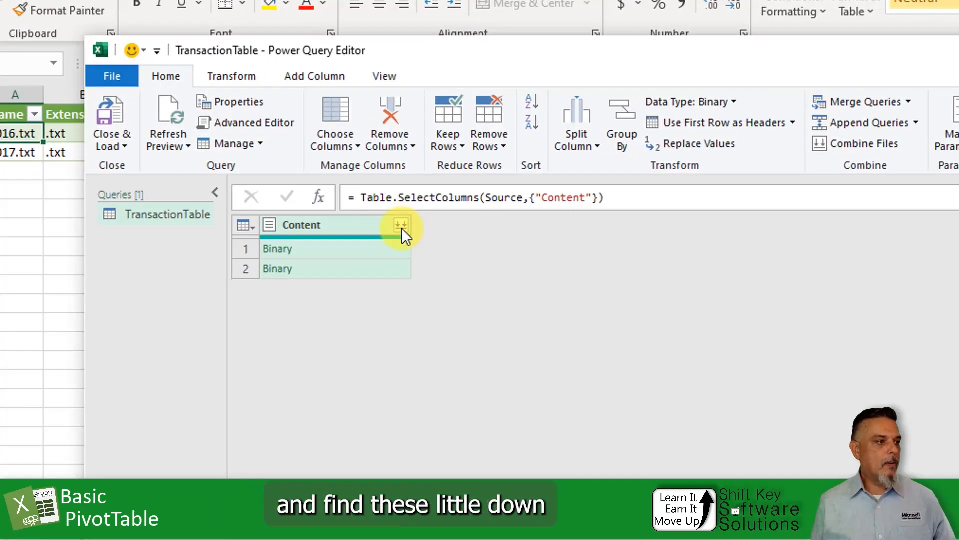
Step: Combine the files in the Content column, accepting the First file sample, Western European origin and Tab delimiter settings
{"action": "mouse_move", "coordinate": [401, 236]}
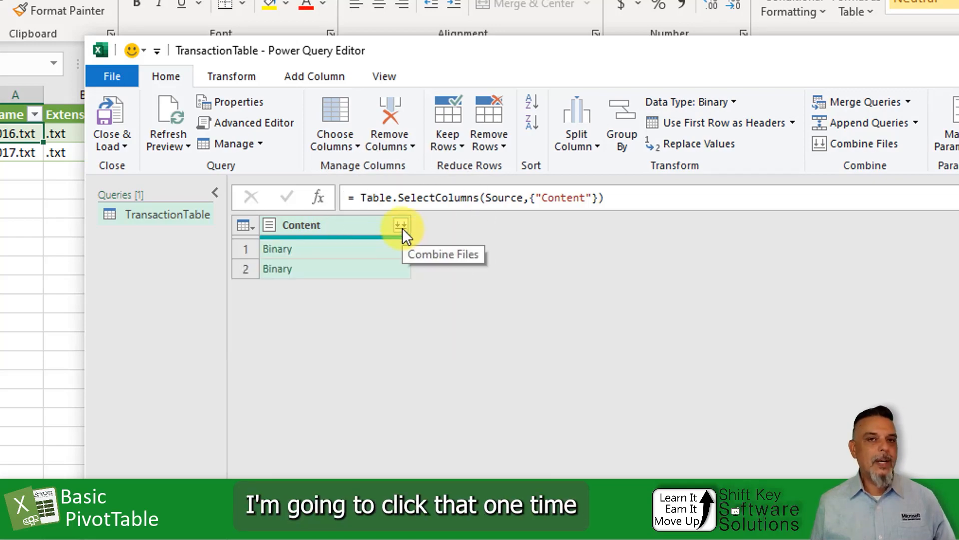
{"action": "left_click", "coordinate": [402, 226]}
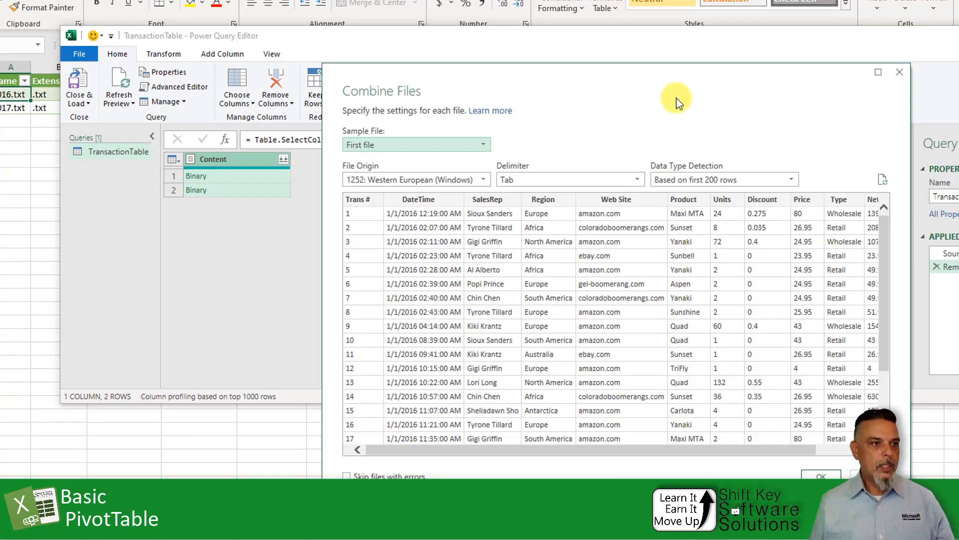
{"action": "left_click_drag", "start_coordinate": [676, 79], "coordinate": [655, 16]}
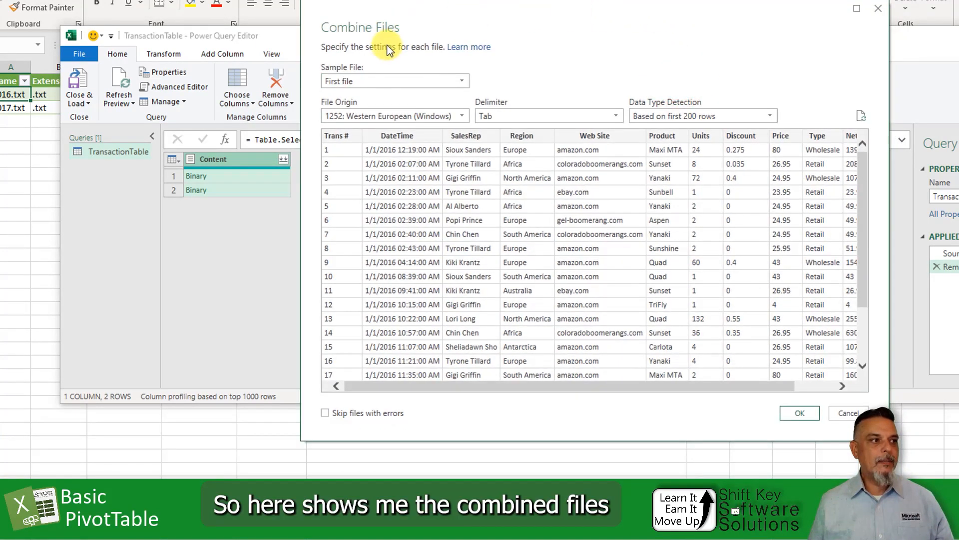
{"action": "left_click", "coordinate": [606, 64]}
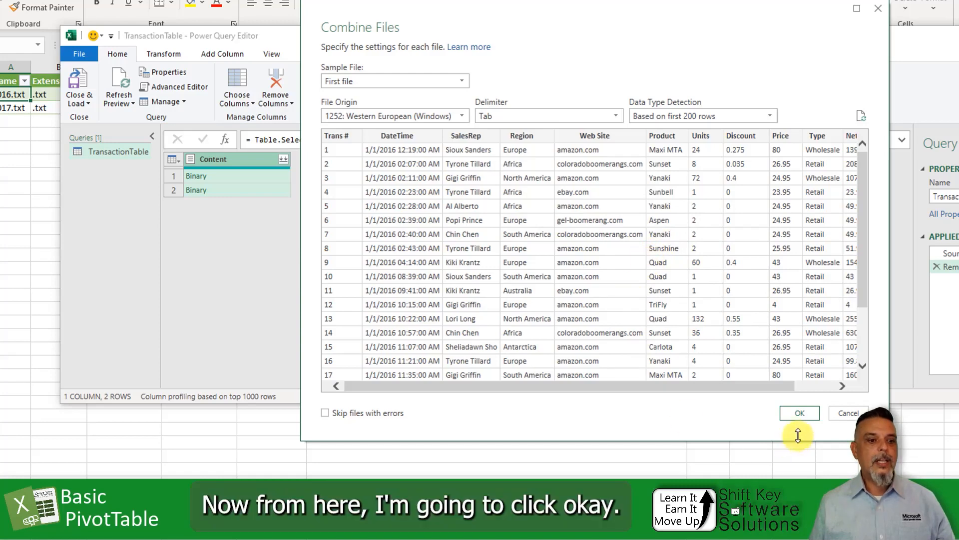
{"action": "left_click", "coordinate": [801, 414]}
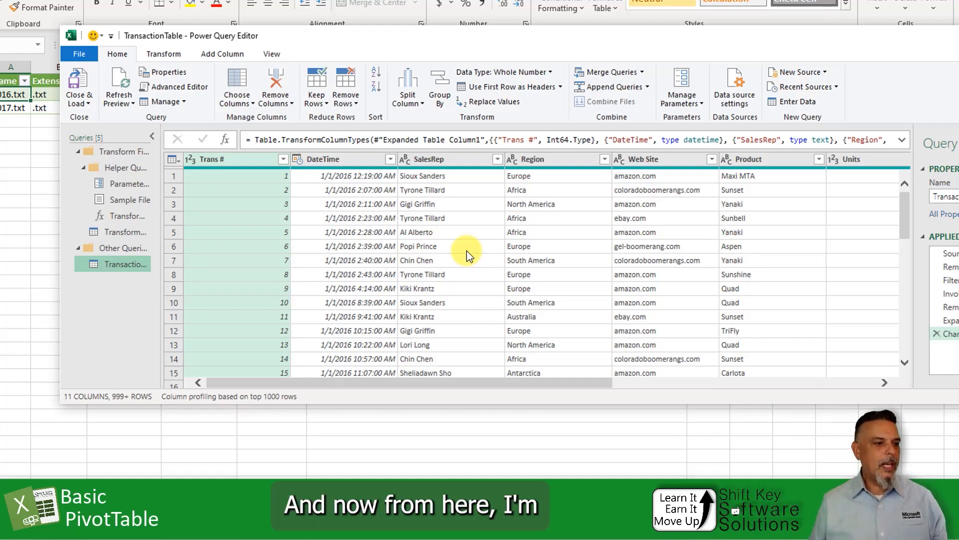
{"action": "left_click_drag", "start_coordinate": [505, 382], "coordinate": [446, 370]}
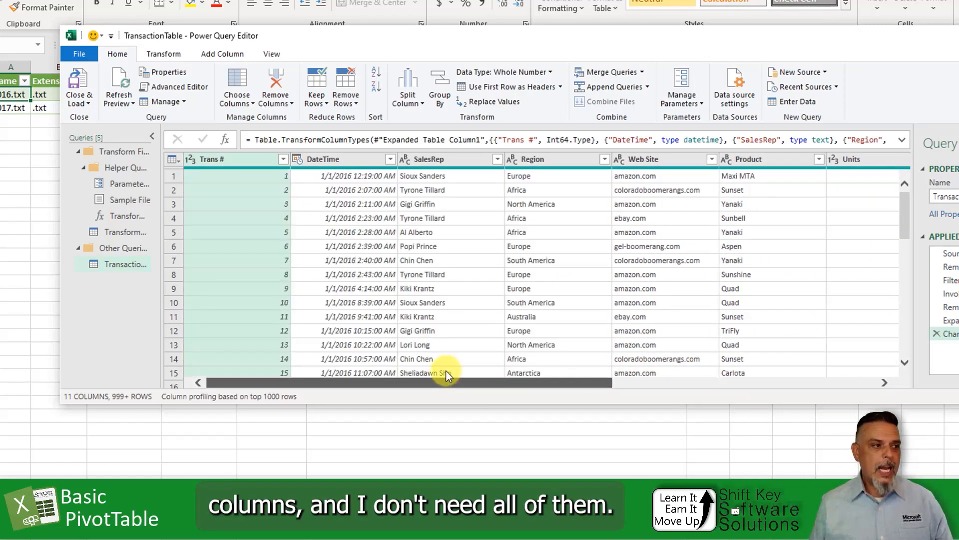
Step: Remove the Trans #, Web Site, Units, Discount and Price columns from the TransactionTable query
{"action": "key", "text": "ctrl"}
{"action": "key", "text": "ctrl"}
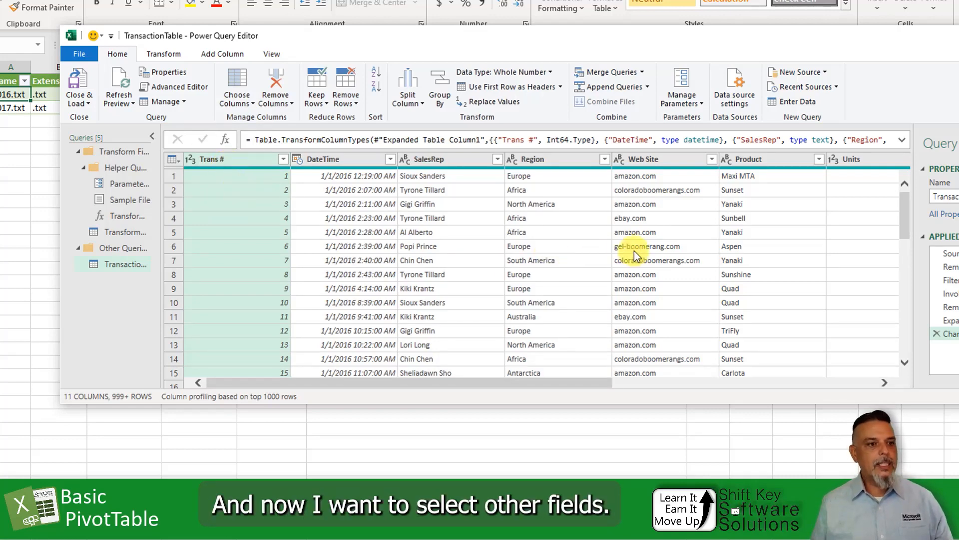
{"action": "key", "text": "ctrl"}
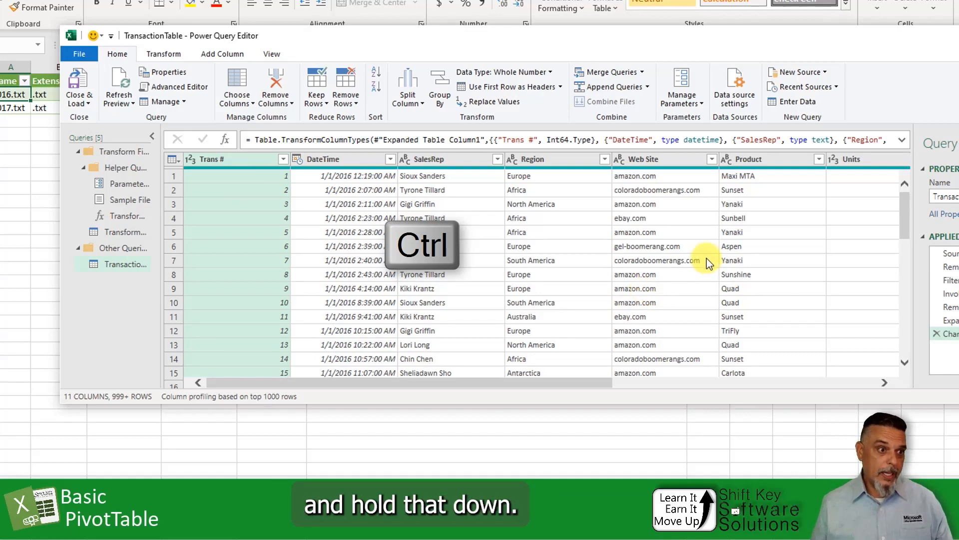
{"action": "left_click", "coordinate": [253, 159], "text": "ctrl"}
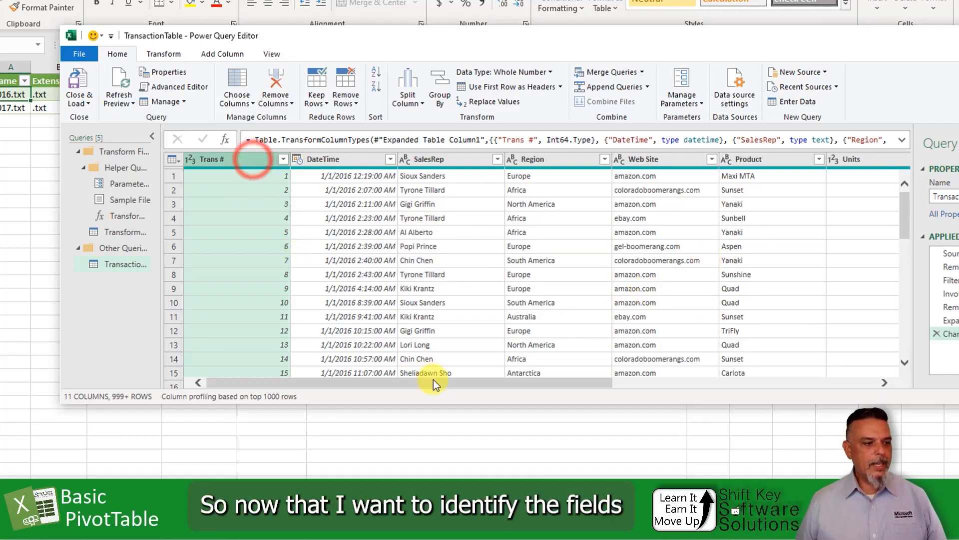
{"action": "left_click_drag", "start_coordinate": [445, 383], "coordinate": [427, 370]}
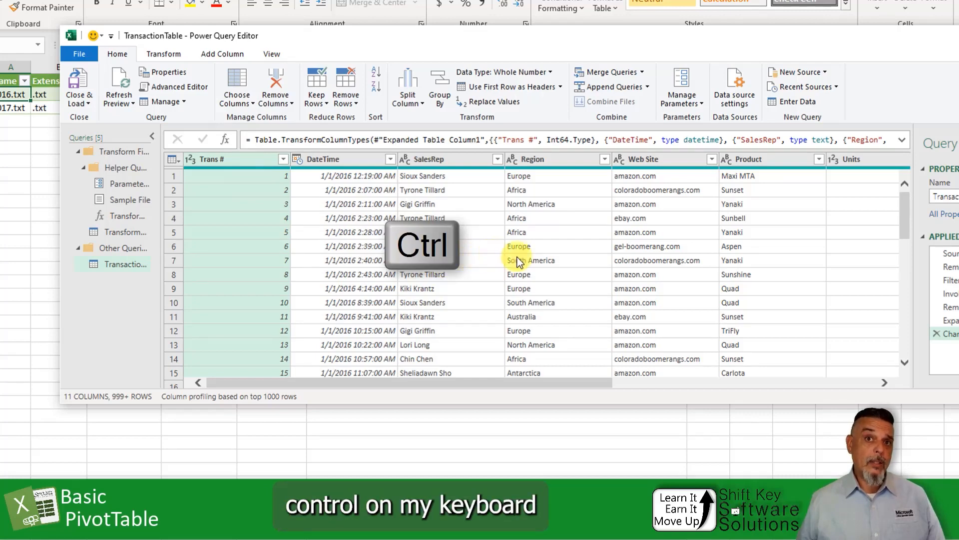
{"action": "left_click", "coordinate": [668, 162], "text": "ctrl"}
{"action": "left_click", "coordinate": [861, 165], "text": "ctrl"}
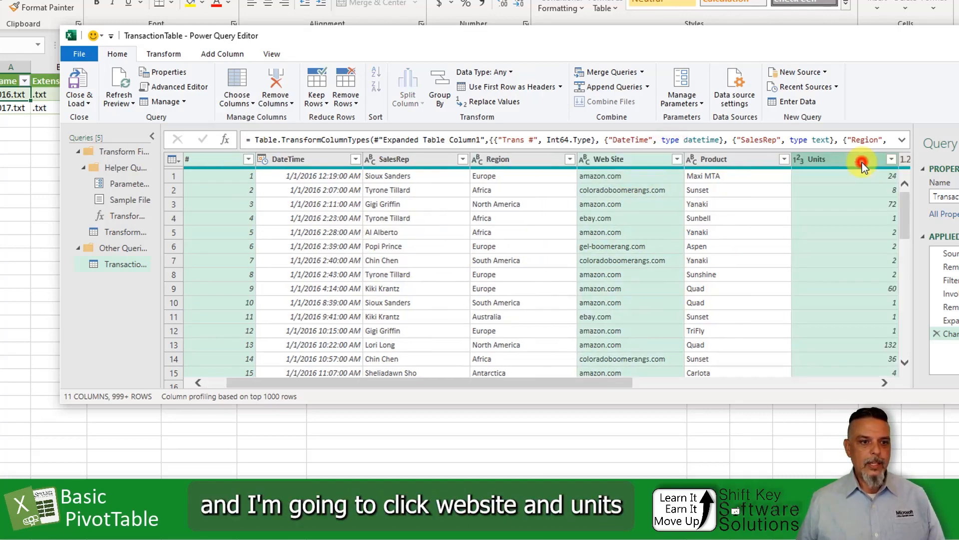
{"action": "left_click_drag", "start_coordinate": [602, 382], "coordinate": [859, 410]}
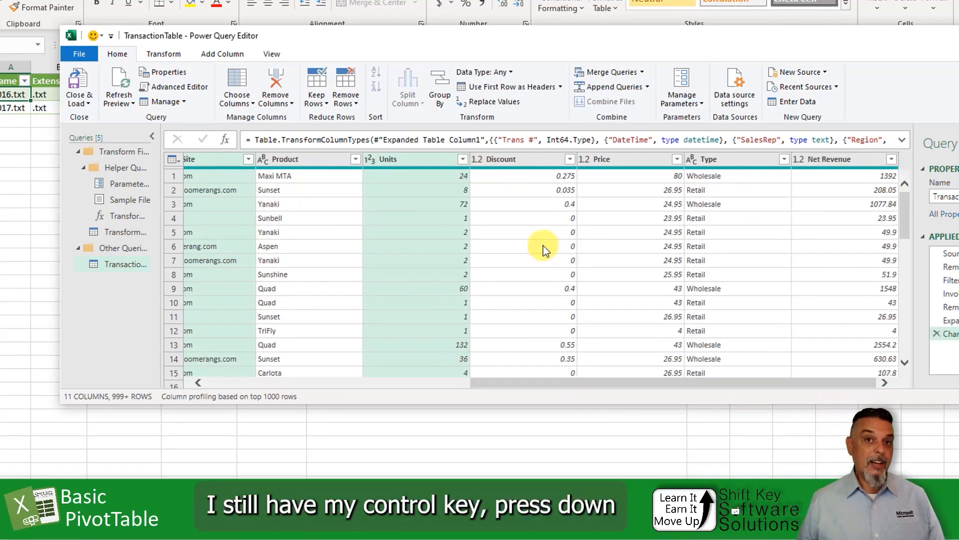
{"action": "left_click", "coordinate": [529, 160], "text": "ctrl"}
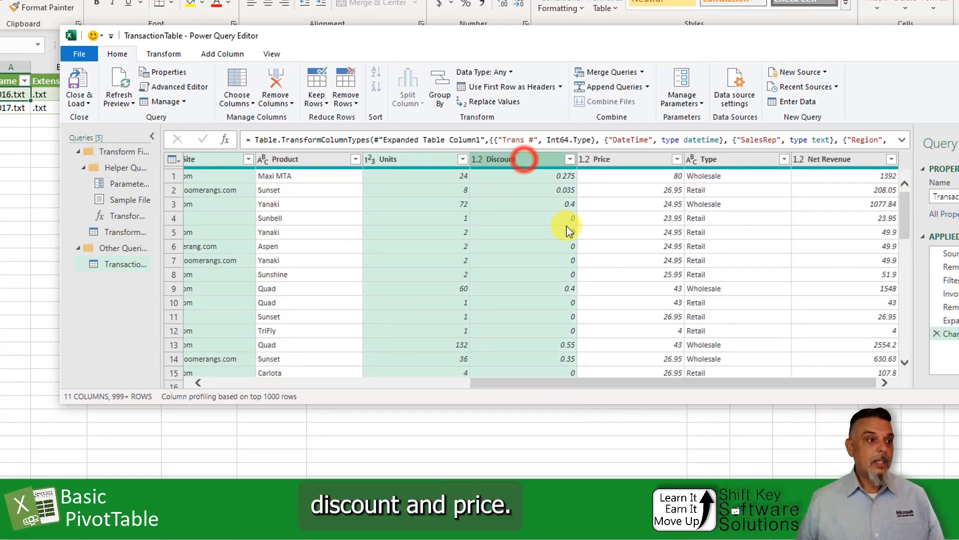
{"action": "left_click", "coordinate": [627, 160], "text": "ctrl"}
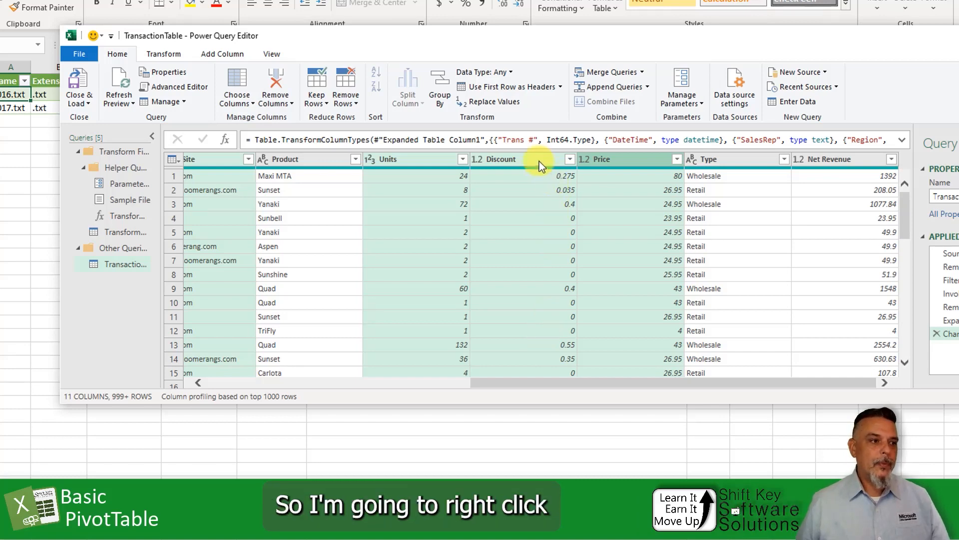
{"action": "key", "text": "ctrl"}
{"action": "key", "text": "ctrl"}
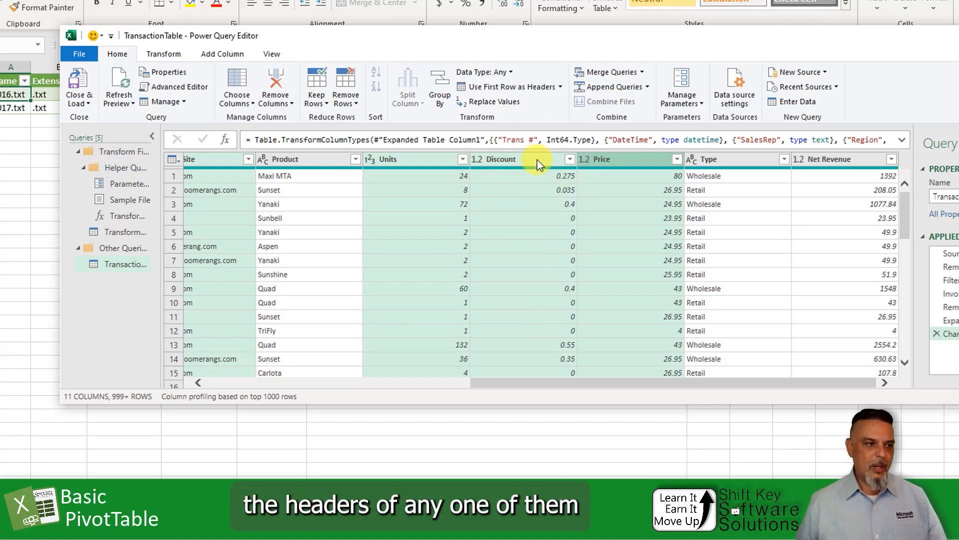
{"action": "right_click", "coordinate": [537, 159]}
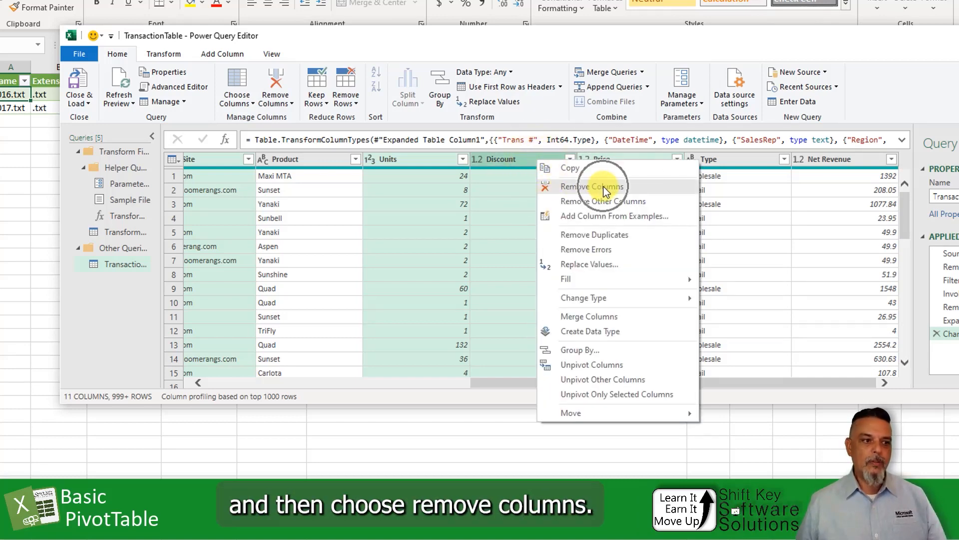
{"action": "left_click", "coordinate": [642, 190]}
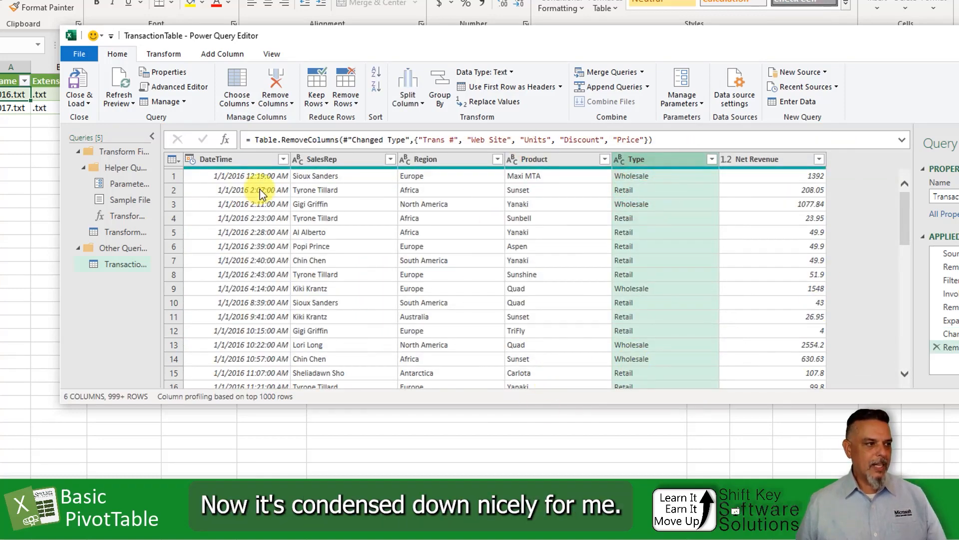
Step: Close and load the TransactionTable query with the Only Create Connection option, adding its data to the Data Model
{"action": "left_click", "coordinate": [223, 177]}
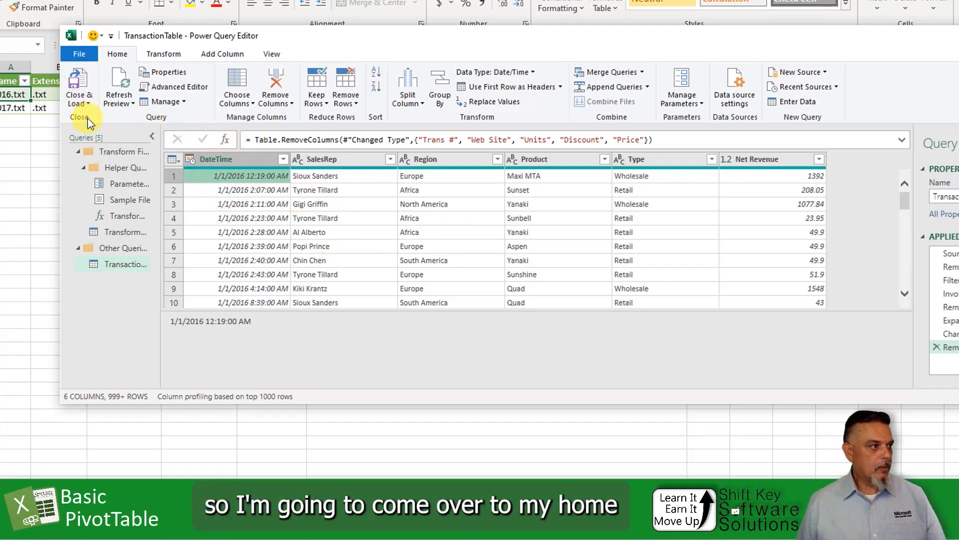
{"action": "left_click", "coordinate": [119, 57]}
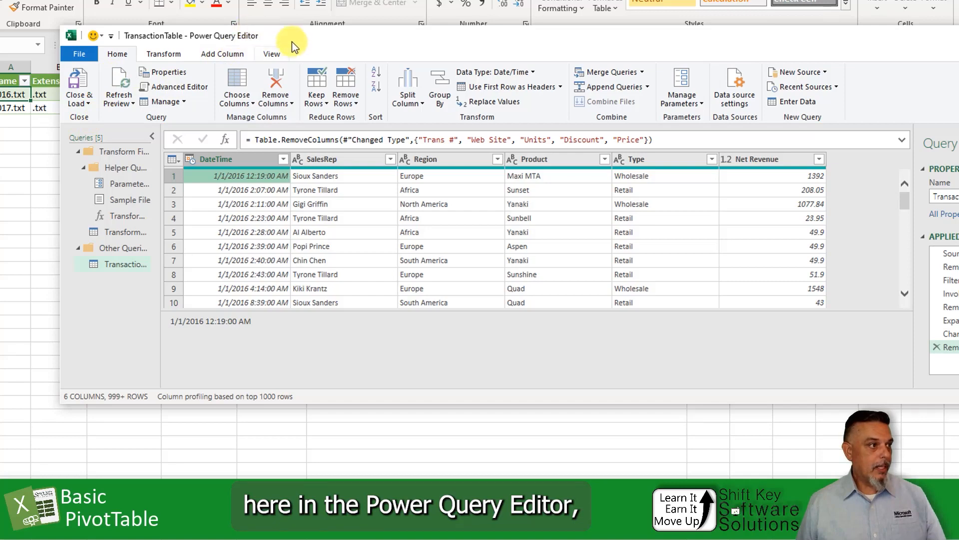
{"action": "left_click_drag", "start_coordinate": [292, 41], "coordinate": [284, 59]}
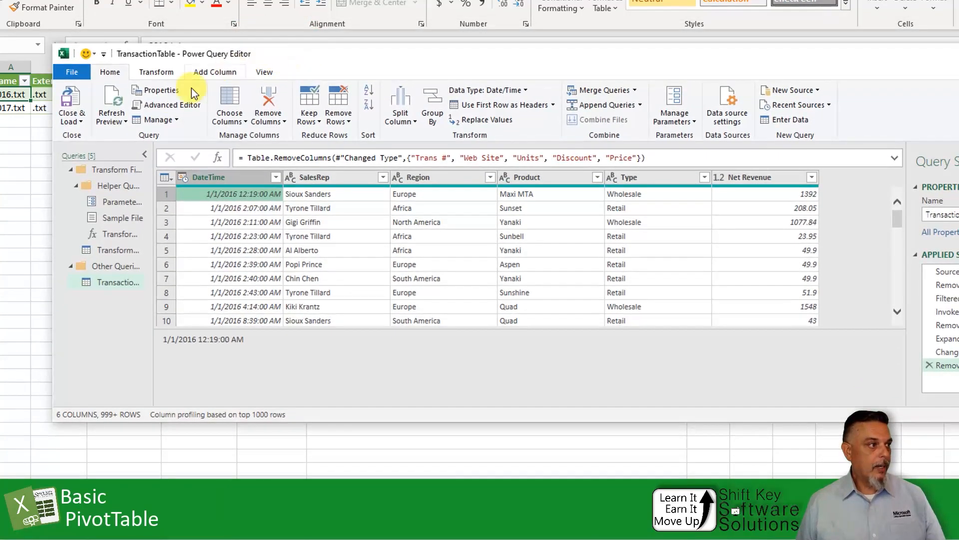
{"action": "left_click", "coordinate": [82, 124]}
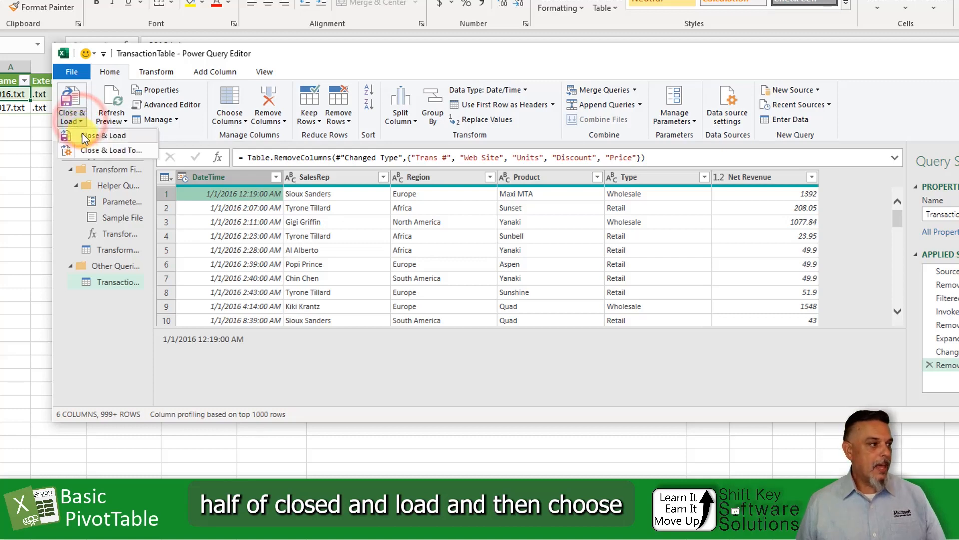
{"action": "left_click", "coordinate": [124, 152]}
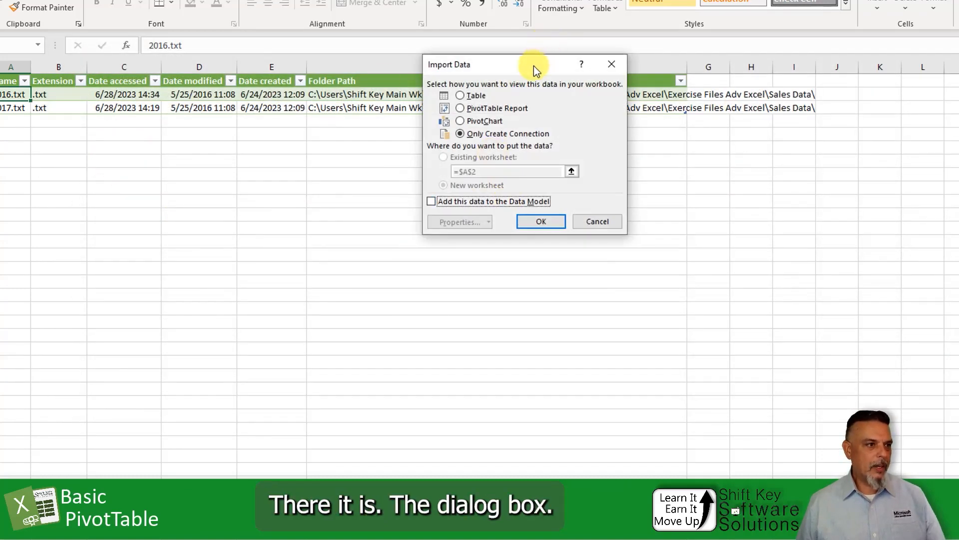
{"action": "left_click_drag", "start_coordinate": [532, 66], "coordinate": [337, 57]}
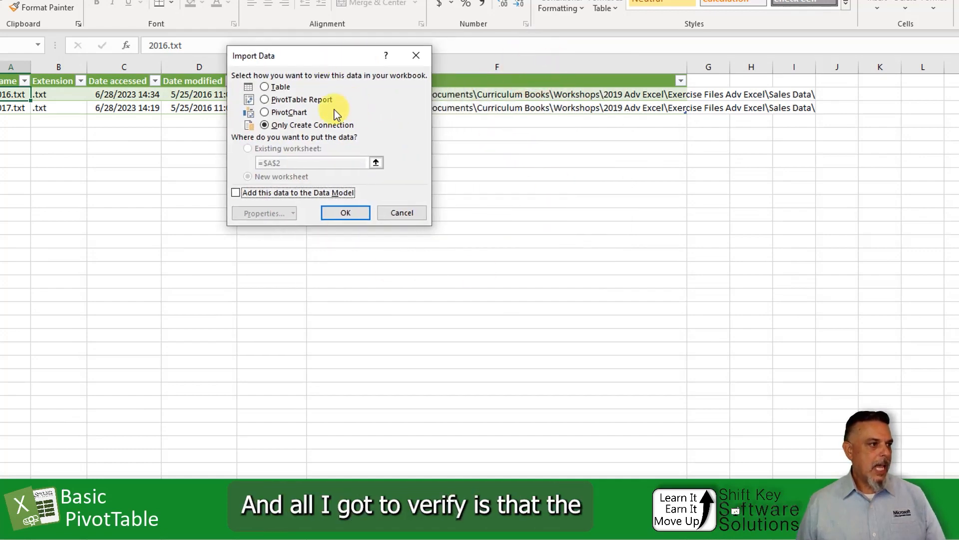
{"action": "left_click", "coordinate": [280, 127]}
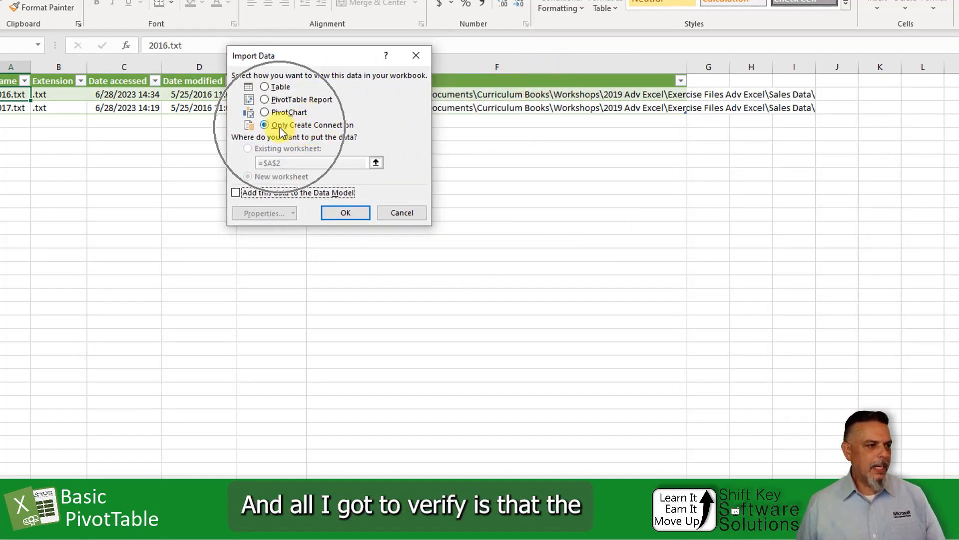
{"action": "left_click", "coordinate": [267, 128]}
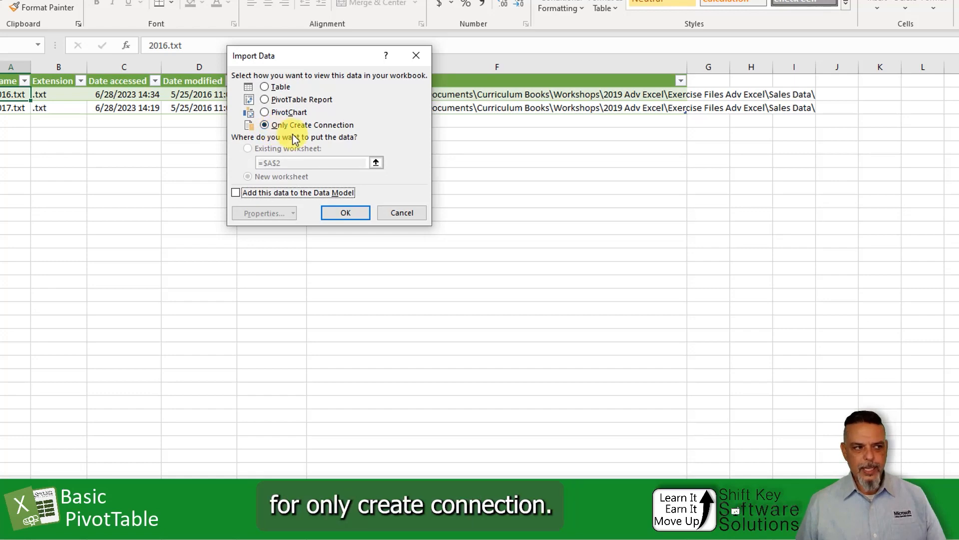
{"action": "left_click", "coordinate": [235, 192]}
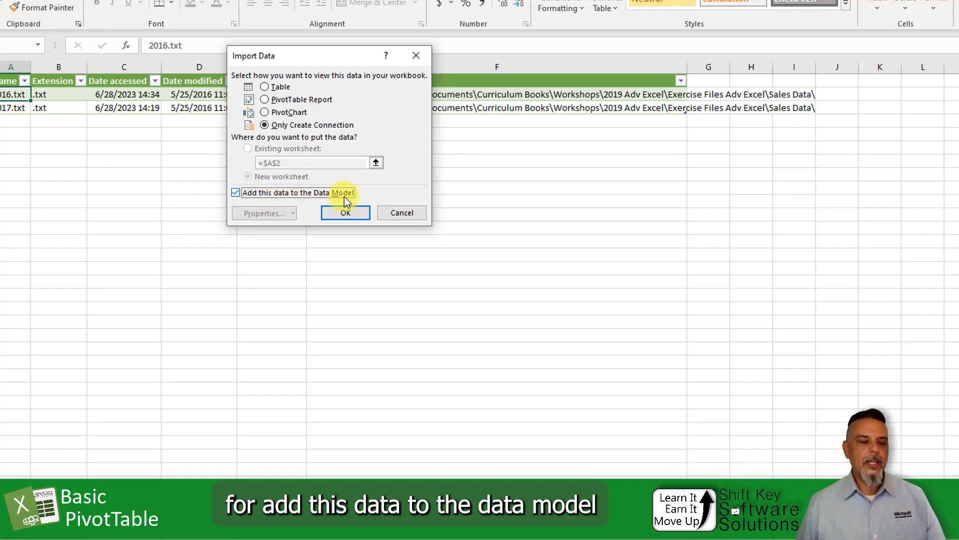
{"action": "left_click", "coordinate": [347, 213]}
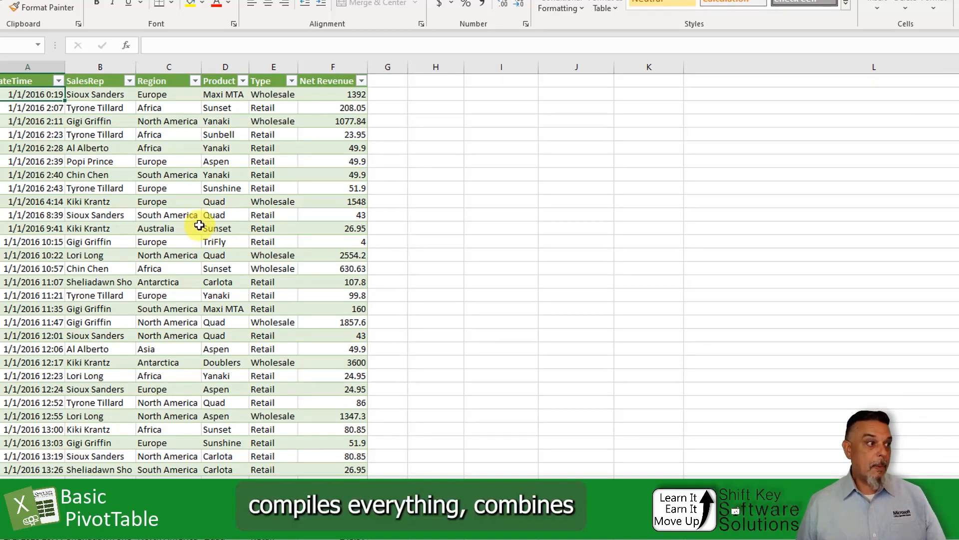
Step: Examine the combined transaction records down to the table's last row, and return to the start of the worksheet
{"action": "scroll", "coordinate": [205, 236], "scroll_direction": "down", "scroll_amount": 20}
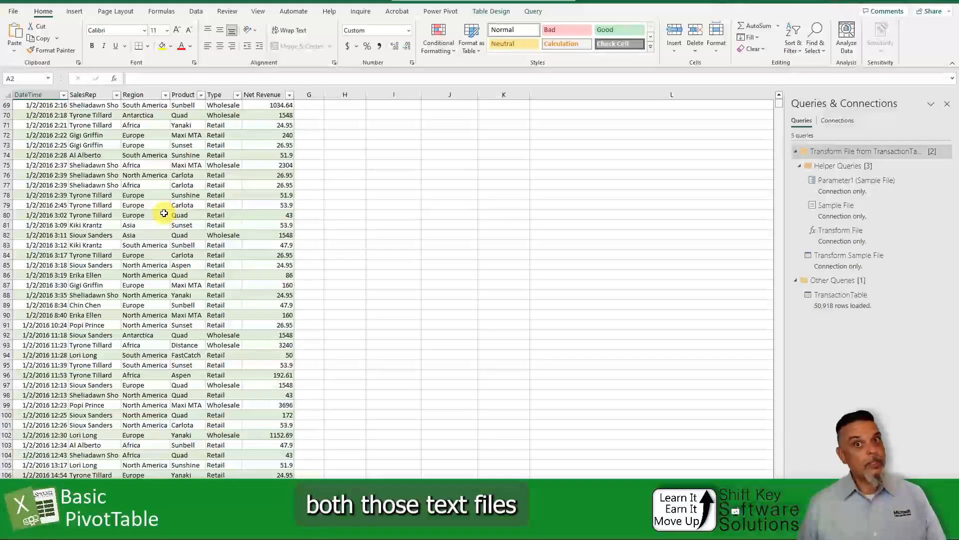
{"action": "scroll", "coordinate": [146, 250], "scroll_direction": "down", "scroll_amount": 17}
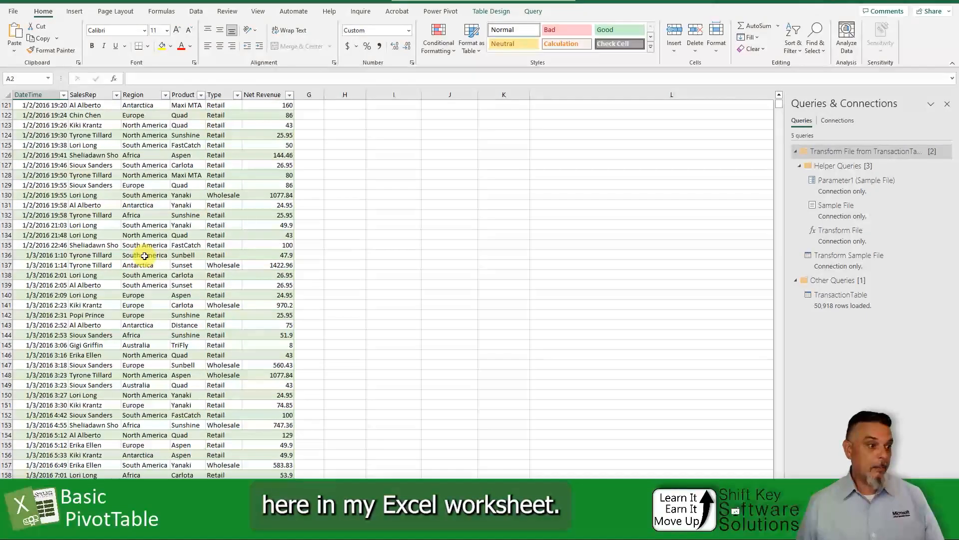
{"action": "scroll", "coordinate": [144, 256], "scroll_direction": "up", "scroll_amount": 20}
{"action": "scroll", "coordinate": [144, 256], "scroll_direction": "up", "scroll_amount": 16}
{"action": "left_click", "coordinate": [37, 114]}
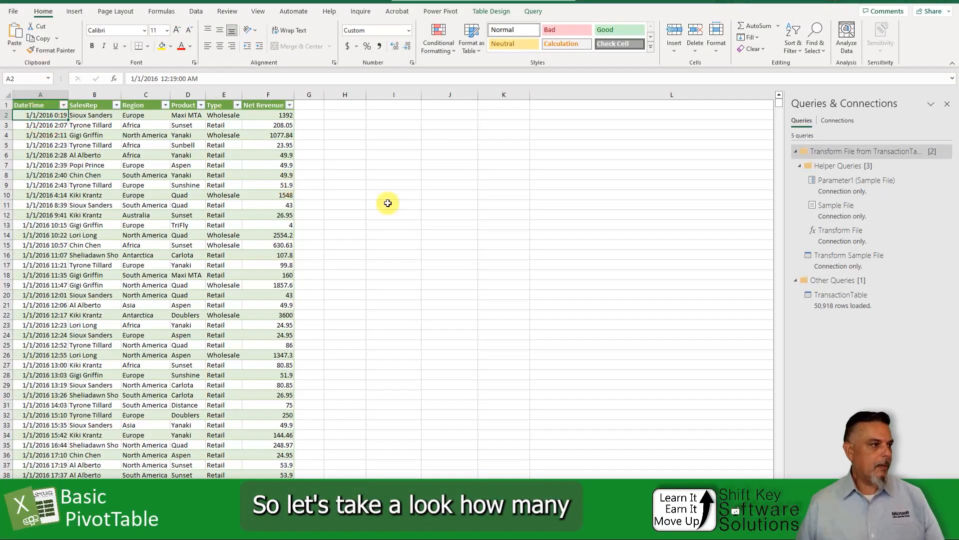
{"action": "key", "text": "ctrl+Down"}
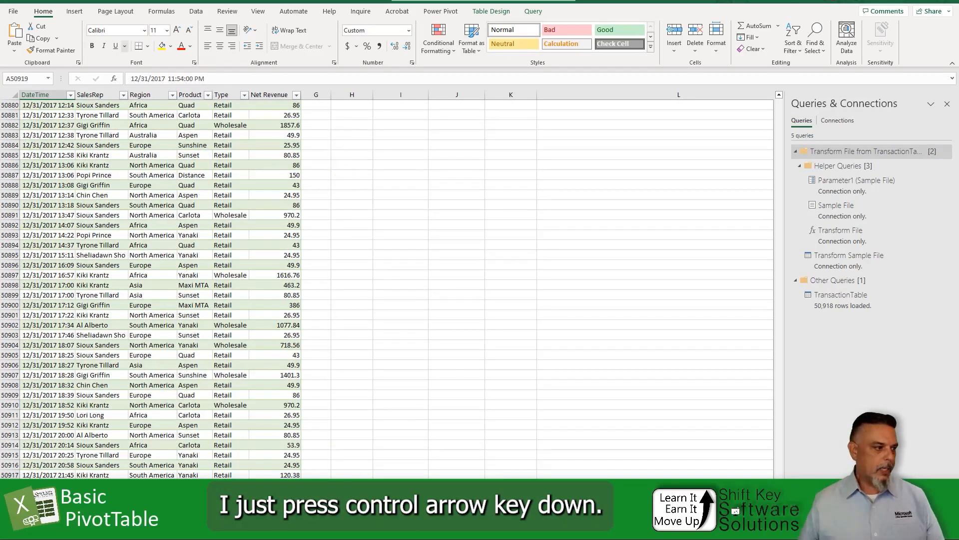
{"action": "scroll", "coordinate": [120, 299], "scroll_direction": "down", "scroll_amount": 3}
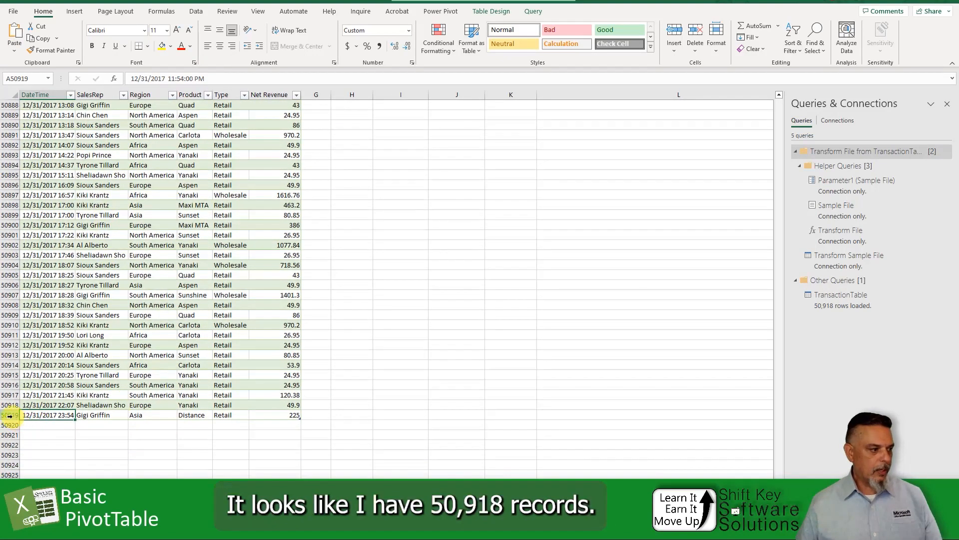
{"action": "left_click", "coordinate": [9, 416]}
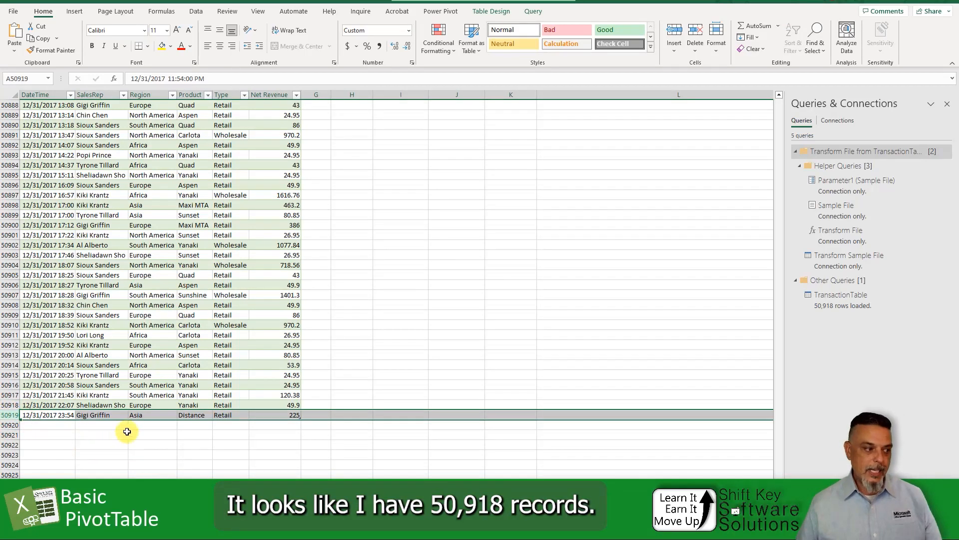
{"action": "key", "text": "ctrl+Home"}
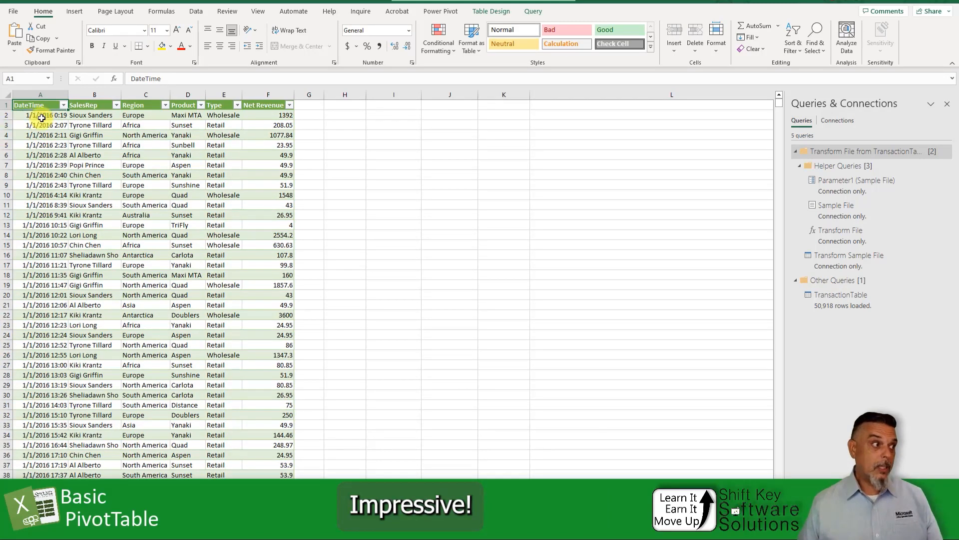
Step: Close the Queries & Connections pane and create a PivotTable from Table_TransactionTable on a new worksheet
{"action": "left_click", "coordinate": [46, 118]}
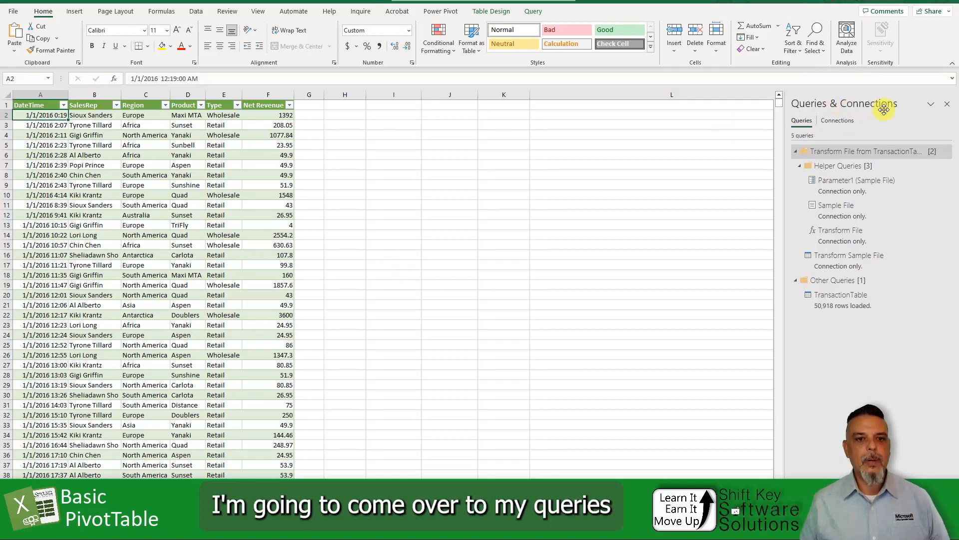
{"action": "left_click", "coordinate": [947, 106]}
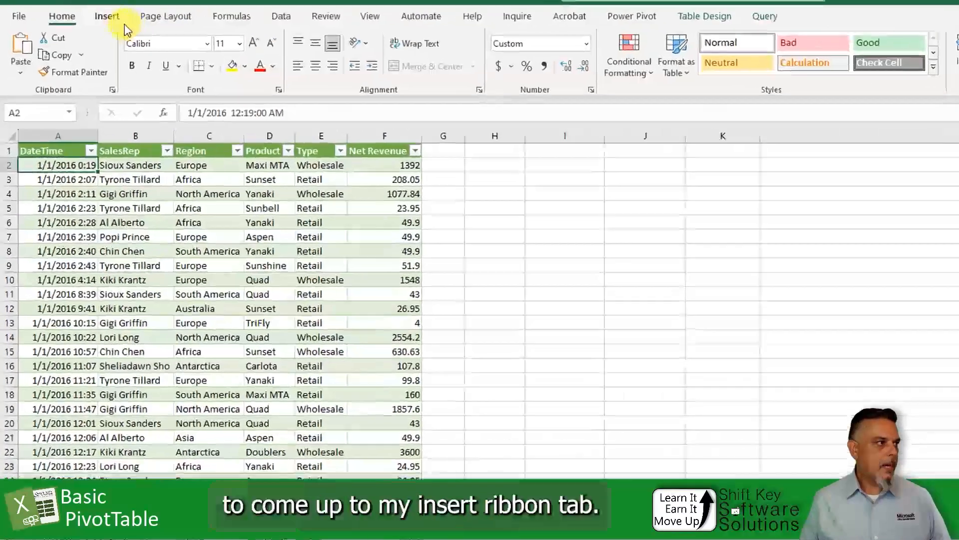
{"action": "left_click", "coordinate": [74, 11]}
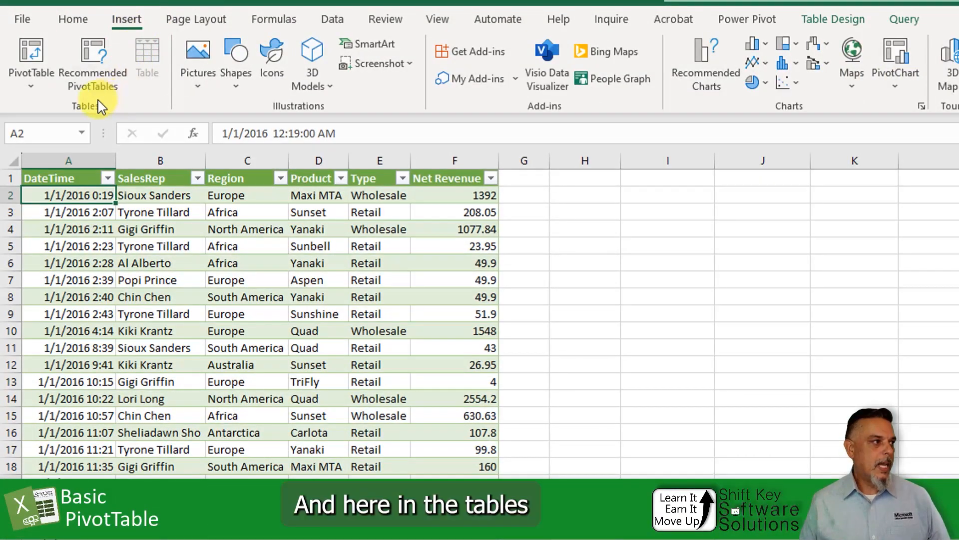
{"action": "left_click", "coordinate": [37, 52]}
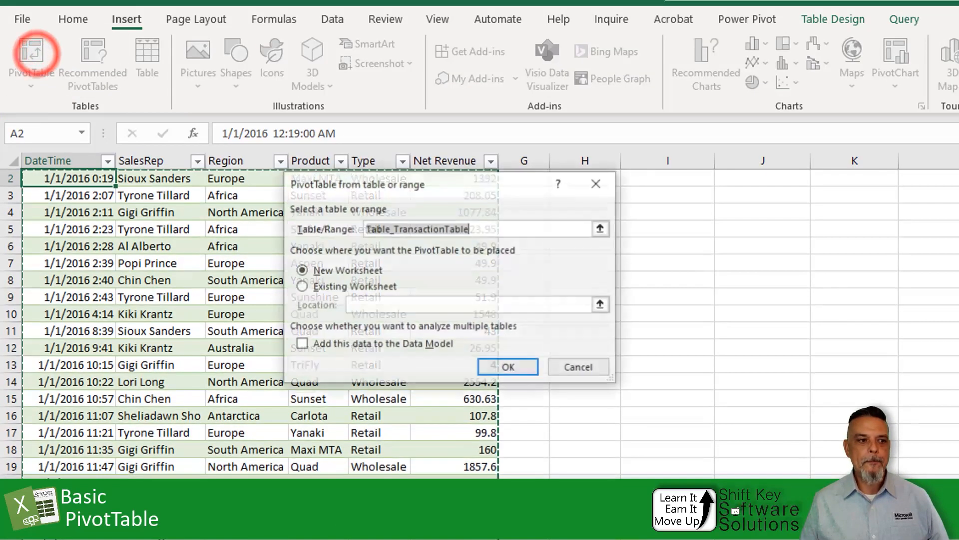
{"action": "left_click_drag", "start_coordinate": [452, 190], "coordinate": [772, 239]}
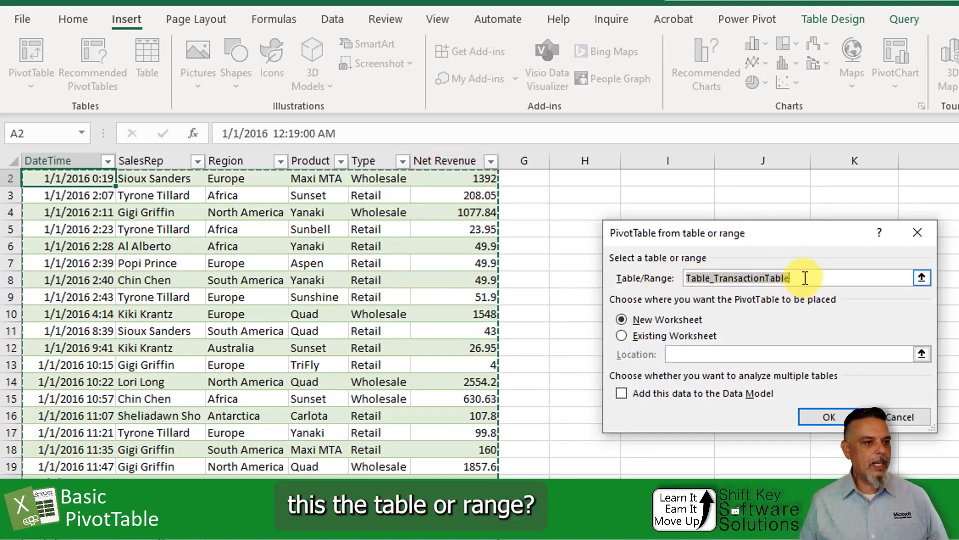
{"action": "left_click_drag", "start_coordinate": [805, 277], "coordinate": [715, 283]}
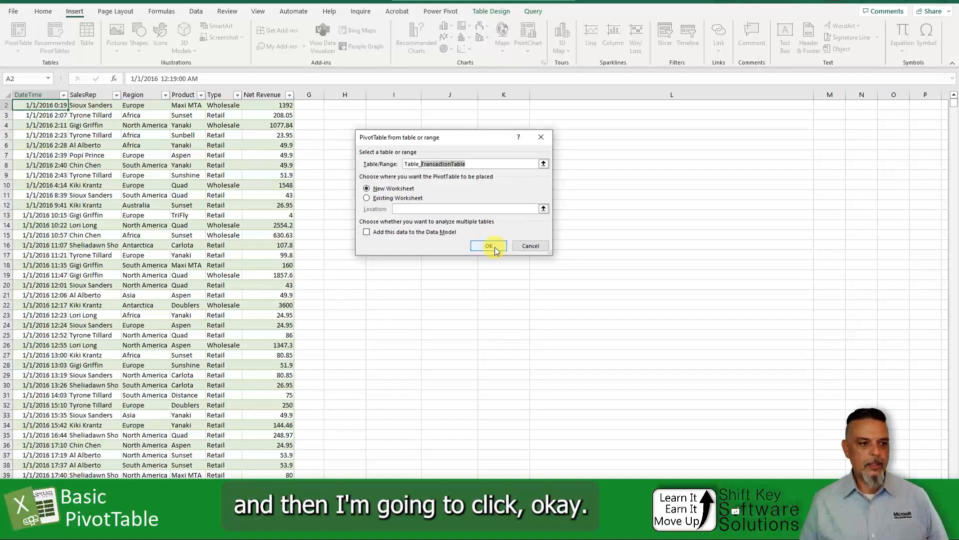
{"action": "left_click", "coordinate": [494, 250]}
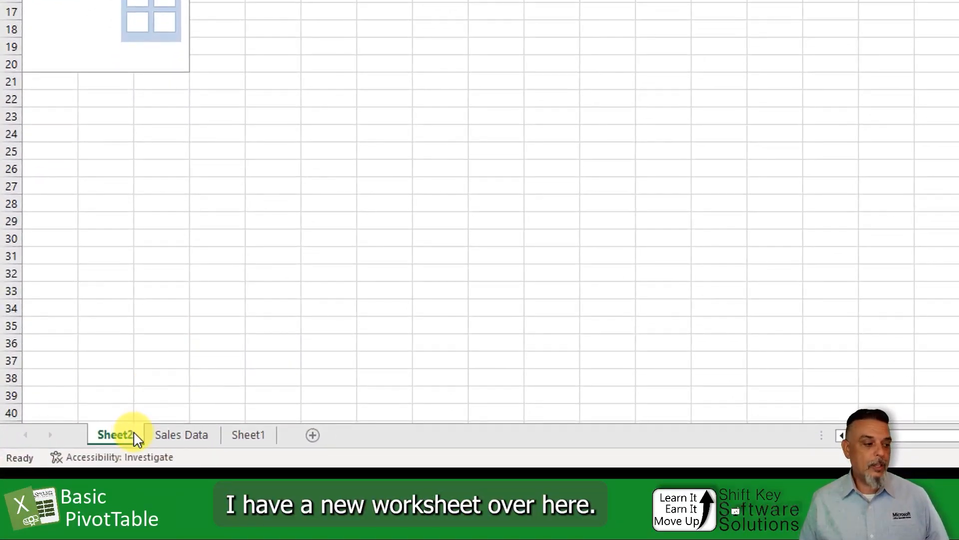
Step: Rename the new PivotTable worksheet as Total Sales
{"action": "double_click", "coordinate": [134, 433]}
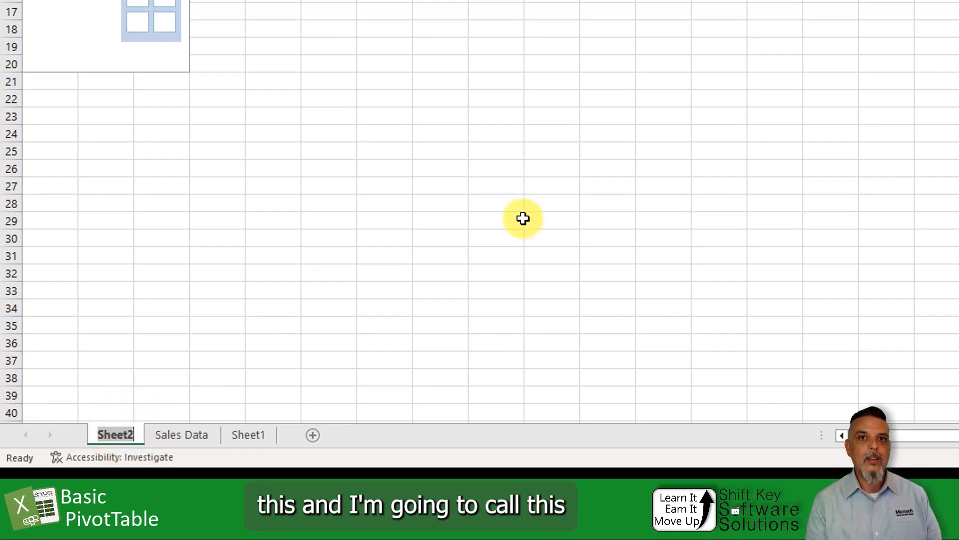
{"action": "type", "text": "Total Sales"}
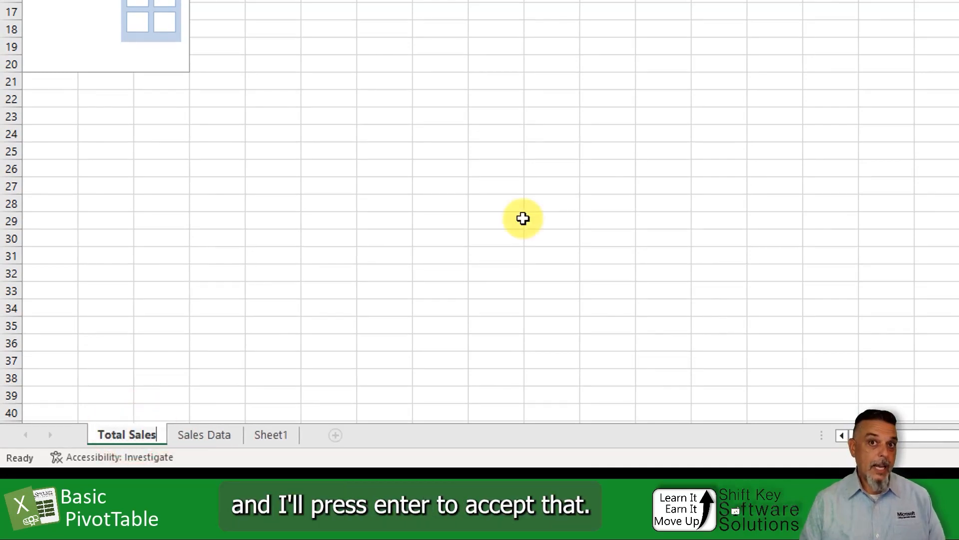
{"action": "key", "text": "Return"}
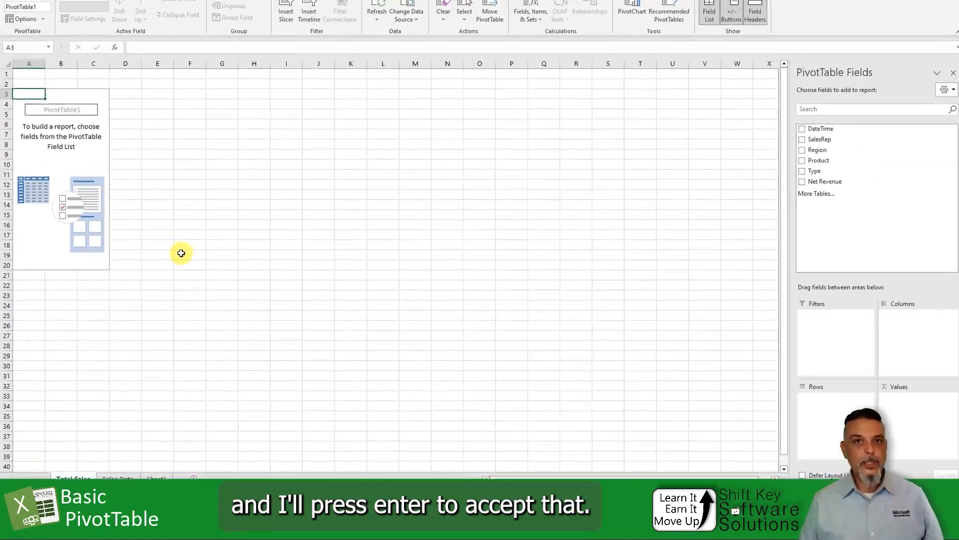
Step: Add the SalesRep field to the PivotTable's rows and the Net Revenue field to its values
{"action": "left_click", "coordinate": [70, 100]}
{"action": "left_click", "coordinate": [50, 226]}
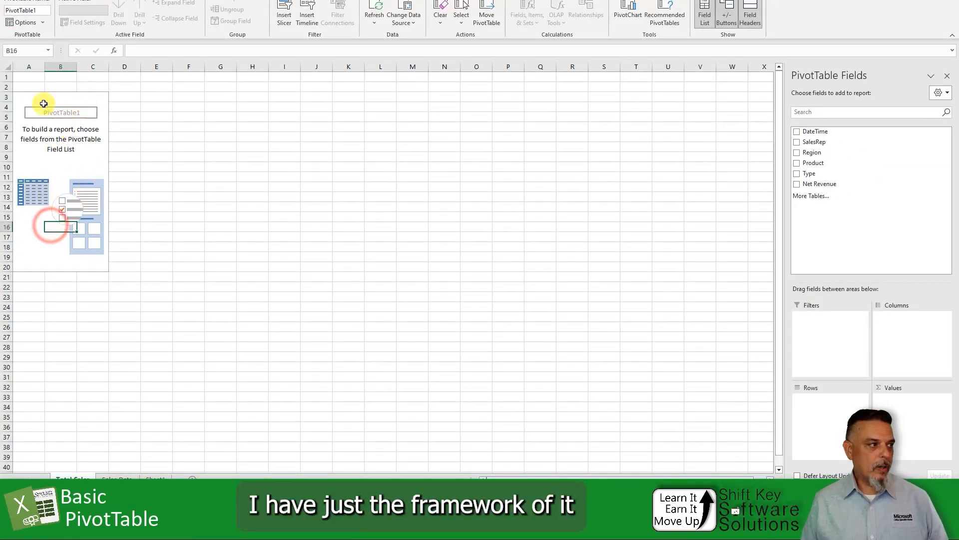
{"action": "left_click", "coordinate": [29, 96]}
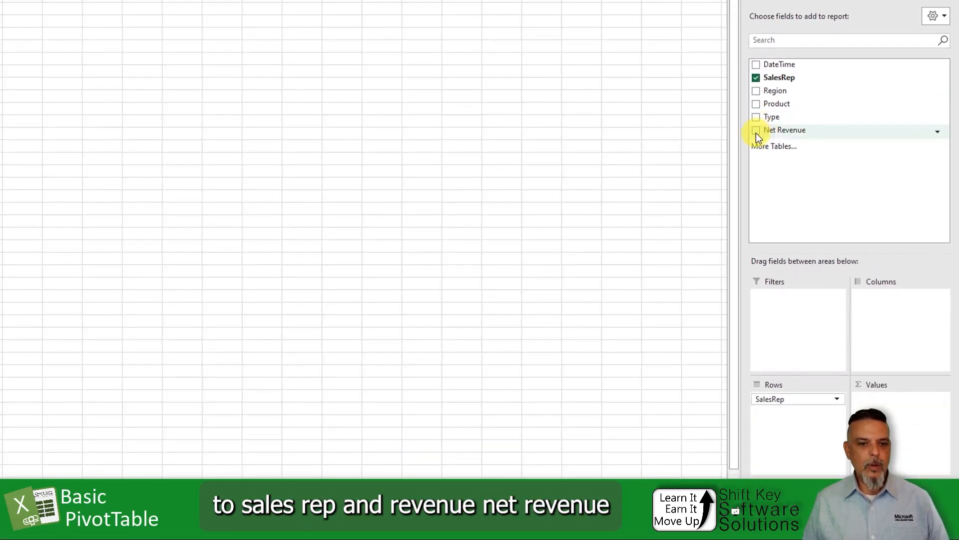
{"action": "left_click", "coordinate": [755, 131]}
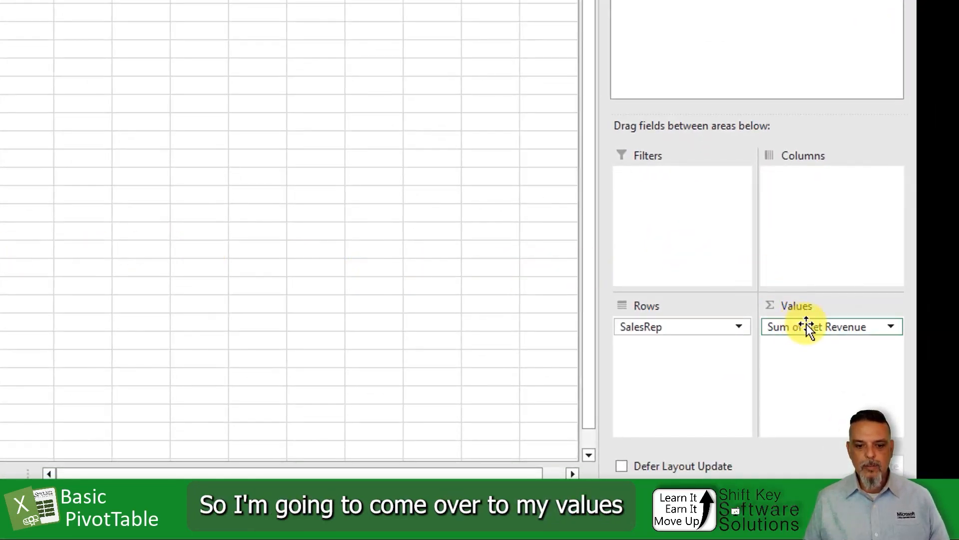
Step: Shorten the custom name of the Net Revenue value field to Revenue in its value field settings
{"action": "left_click", "coordinate": [844, 329]}
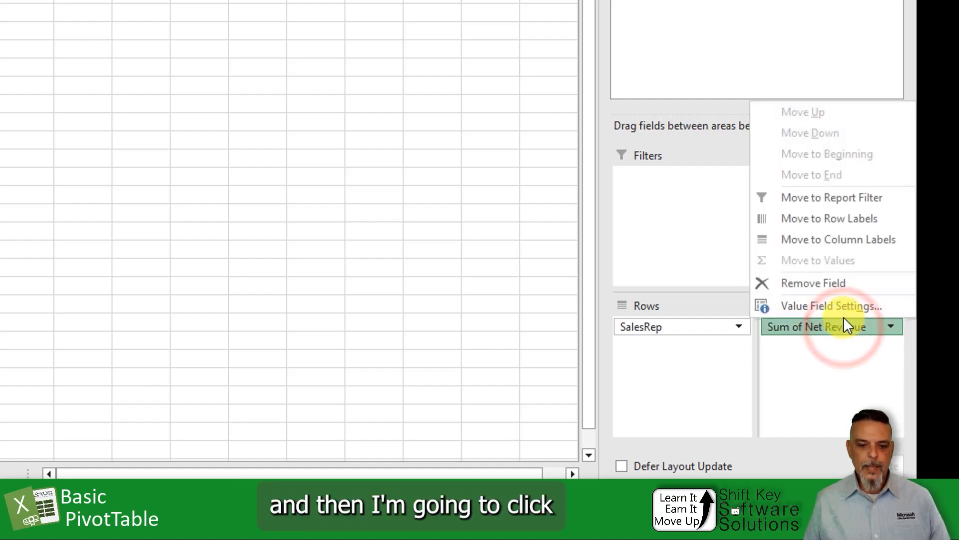
{"action": "left_click", "coordinate": [815, 307]}
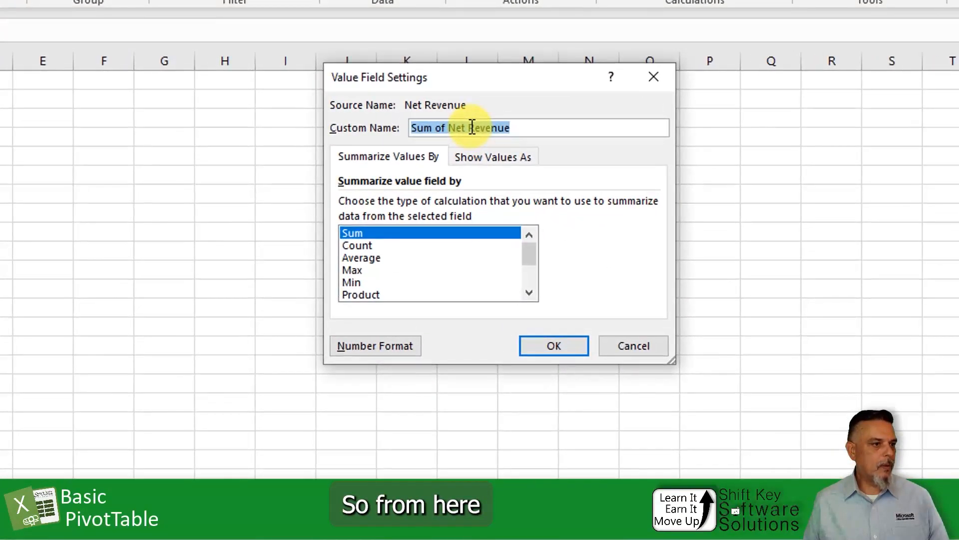
{"action": "left_click", "coordinate": [366, 89]}
{"action": "left_click_drag", "start_coordinate": [466, 127], "coordinate": [369, 125]}
{"action": "key", "text": "Delete"}
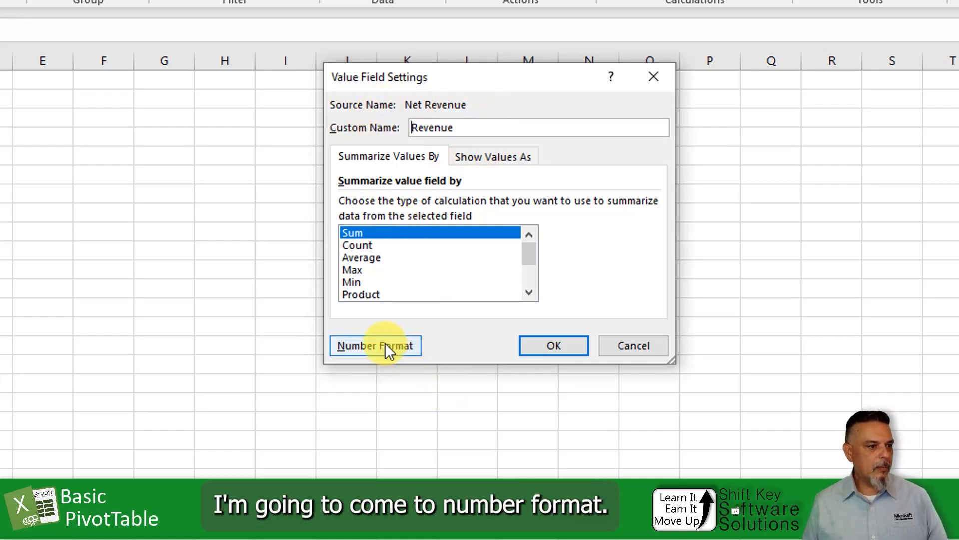
Step: Format the Revenue values as Accounting with 0 decimal places and apply the value field settings
{"action": "left_click", "coordinate": [406, 347]}
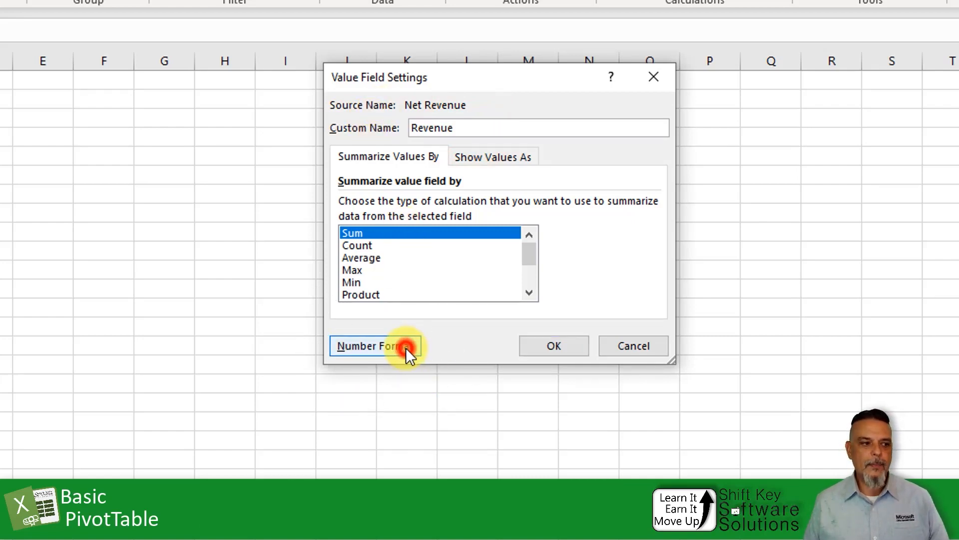
{"action": "left_click", "coordinate": [300, 110]}
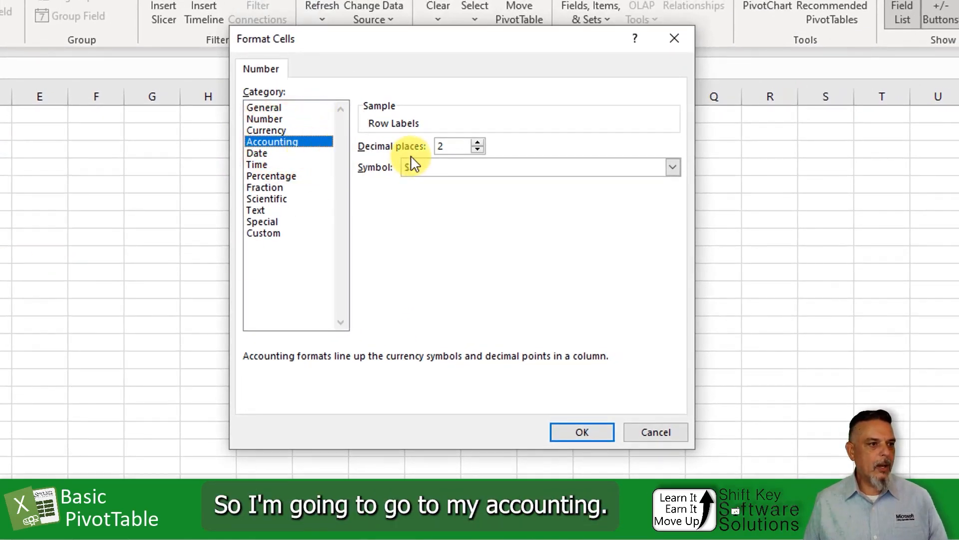
{"action": "left_click", "coordinate": [478, 149]}
{"action": "left_click", "coordinate": [477, 150]}
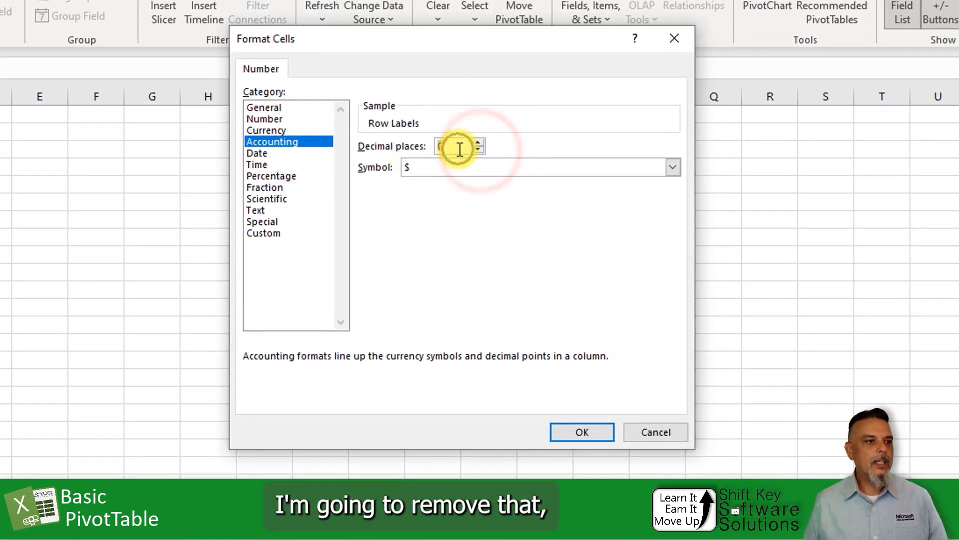
{"action": "left_click", "coordinate": [586, 433]}
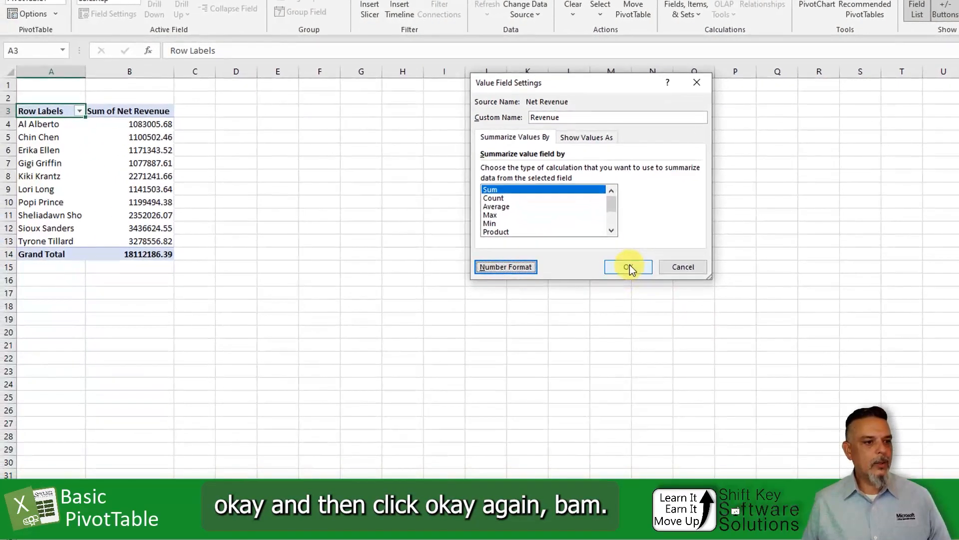
{"action": "left_click", "coordinate": [628, 266]}
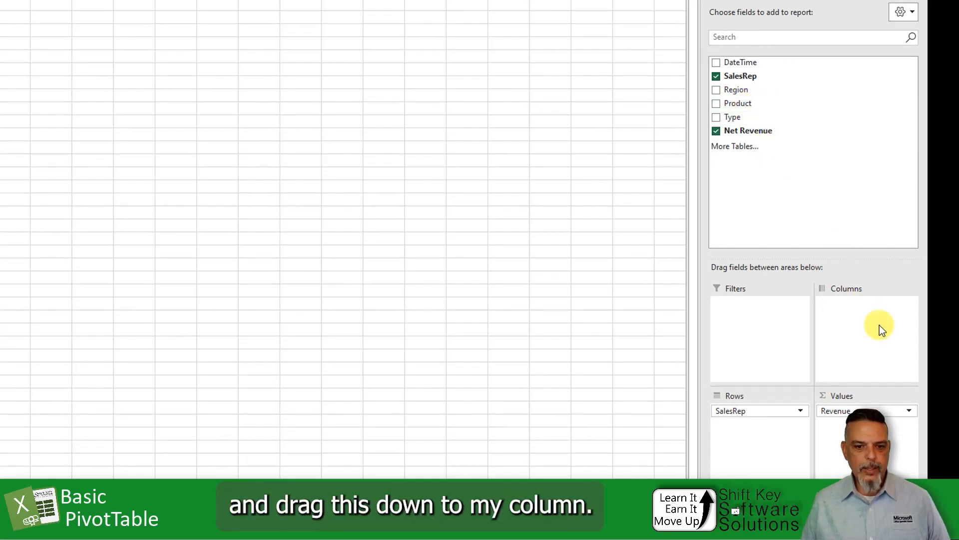
Step: Add the Product field to the PivotTable's columns
{"action": "left_click_drag", "start_coordinate": [734, 103], "coordinate": [871, 362]}
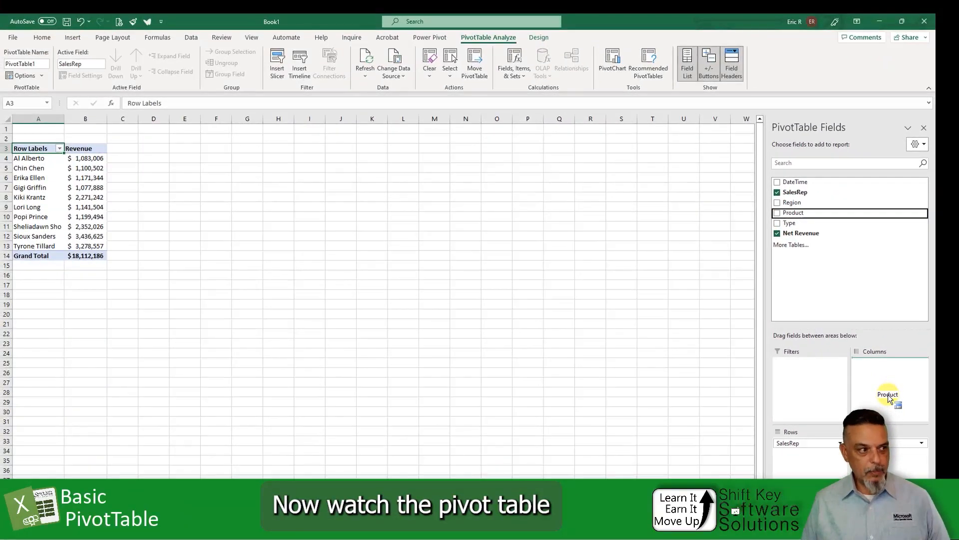
{"action": "left_click_drag", "start_coordinate": [888, 397], "coordinate": [887, 397]}
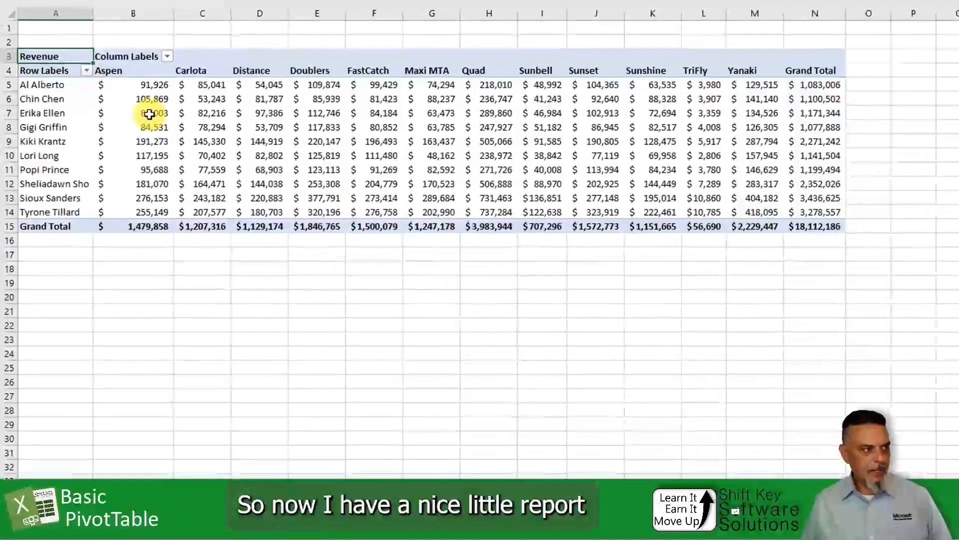
Step: Examine the PivotTable's sales rep labels, the revenue figures across all products, and the first rep's row of values
{"action": "left_click", "coordinate": [101, 187]}
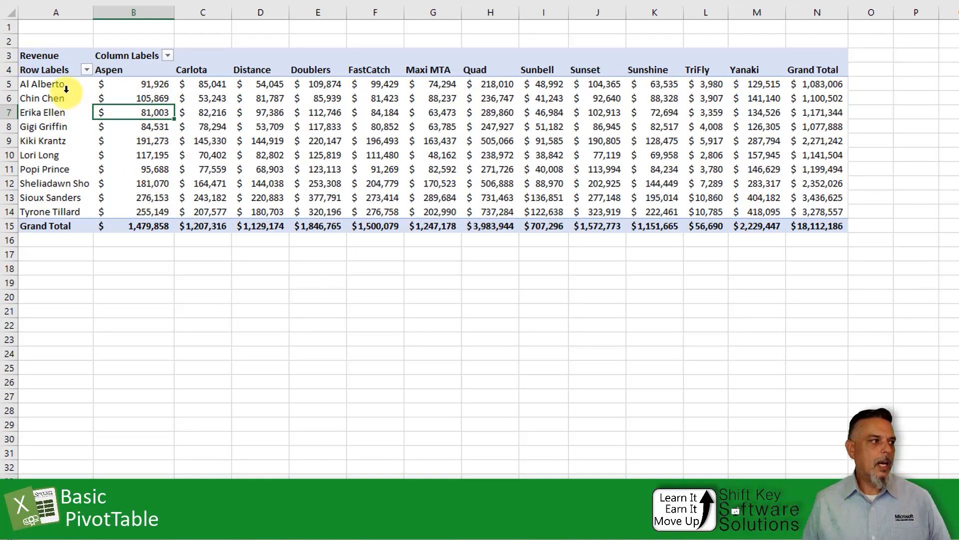
{"action": "left_click_drag", "start_coordinate": [63, 86], "coordinate": [46, 207]}
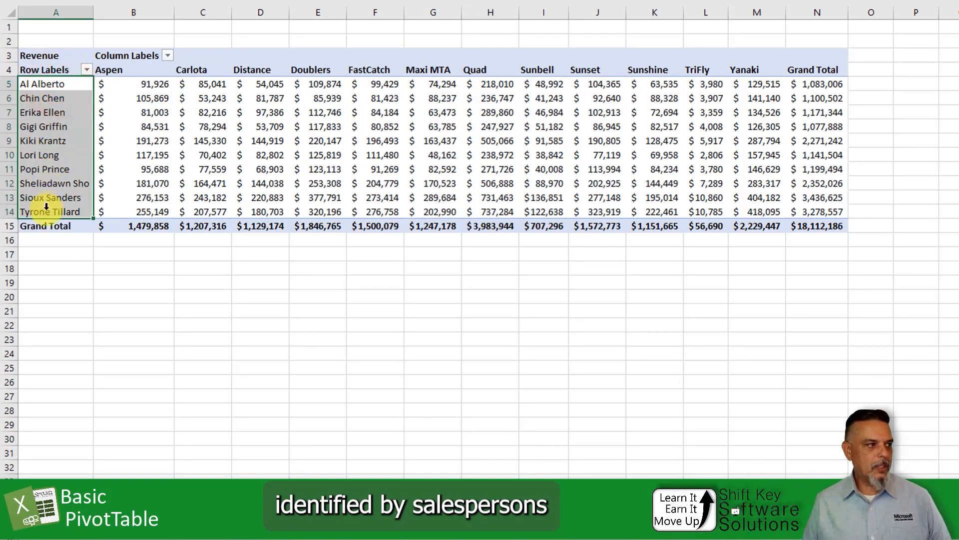
{"action": "left_click_drag", "start_coordinate": [152, 87], "coordinate": [827, 219]}
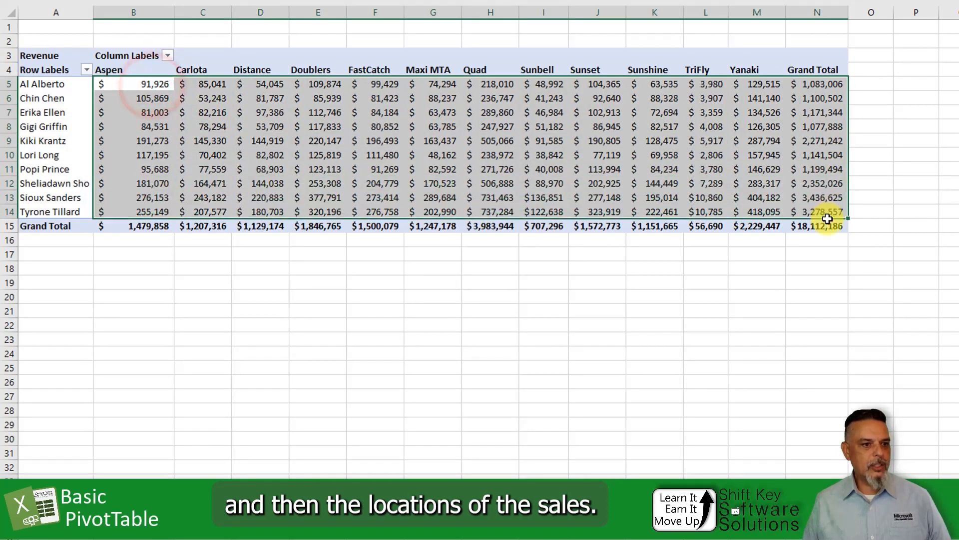
{"action": "left_click_drag", "start_coordinate": [145, 86], "coordinate": [815, 86]}
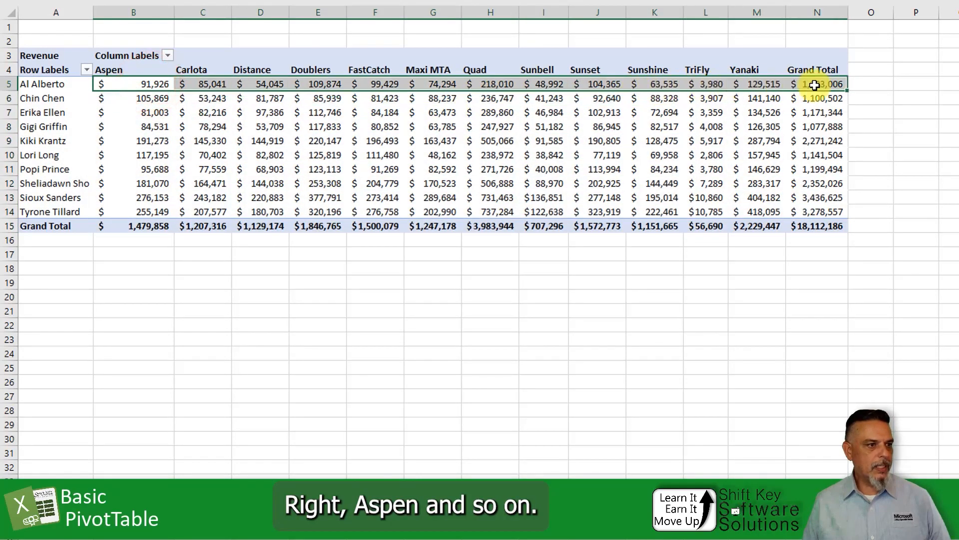
{"action": "left_click", "coordinate": [70, 98]}
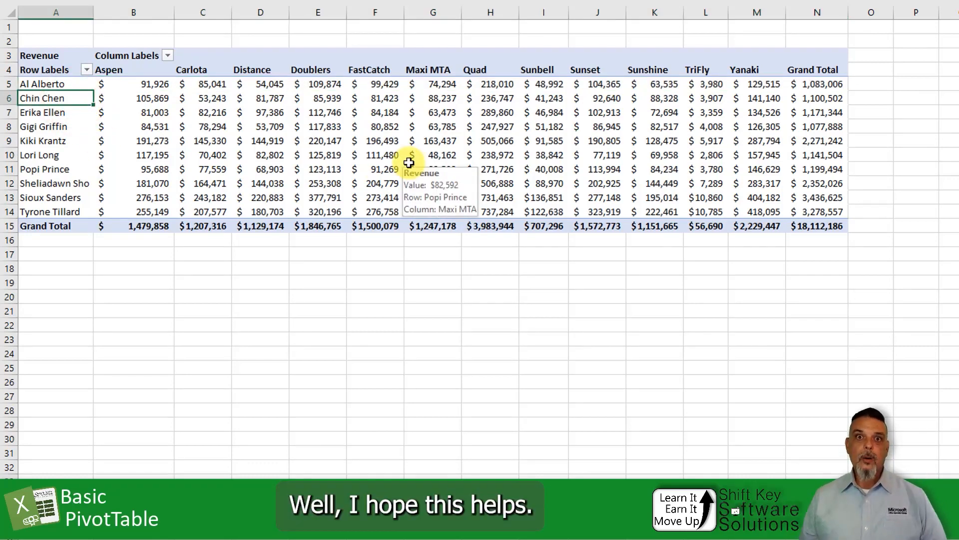